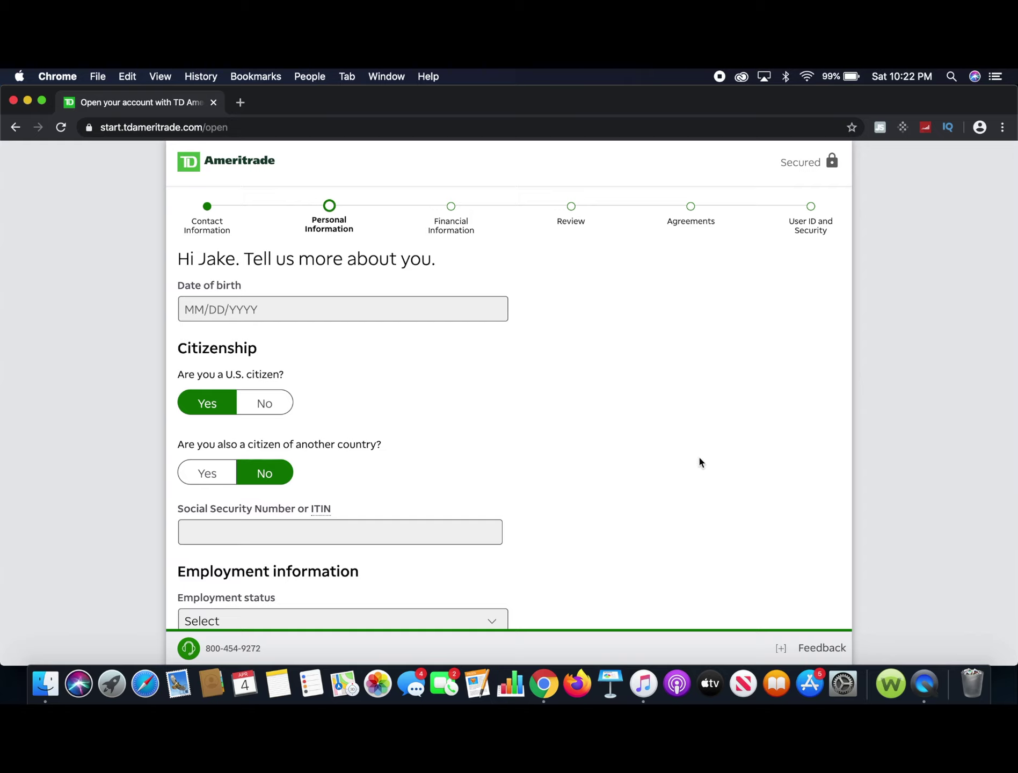
Enter the applicant's date of birth, correcting the mistyped year and day digits.
left_click(351, 308)
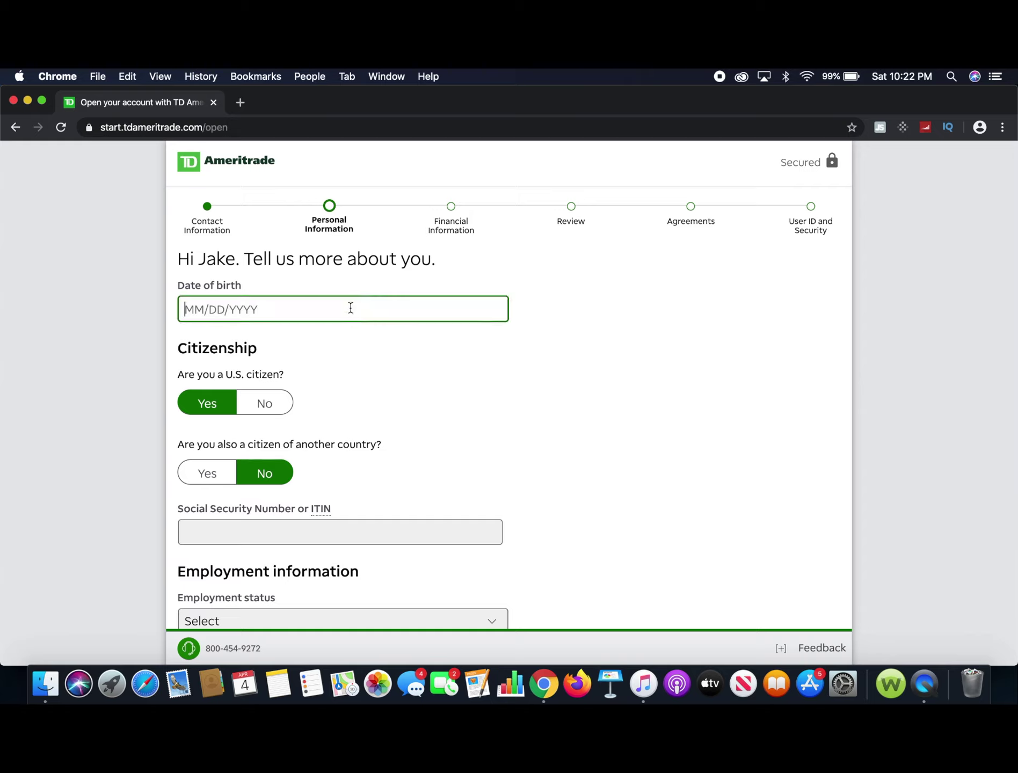
key("BackSpace")
key("BackSpace")
key("BackSpace")
left_click(209, 311)
key("BackSpace")
type("1")
left_click(486, 364)
Enter the applicant's Social Security number in the SSN field.
scroll(488, 366, "down", 5)
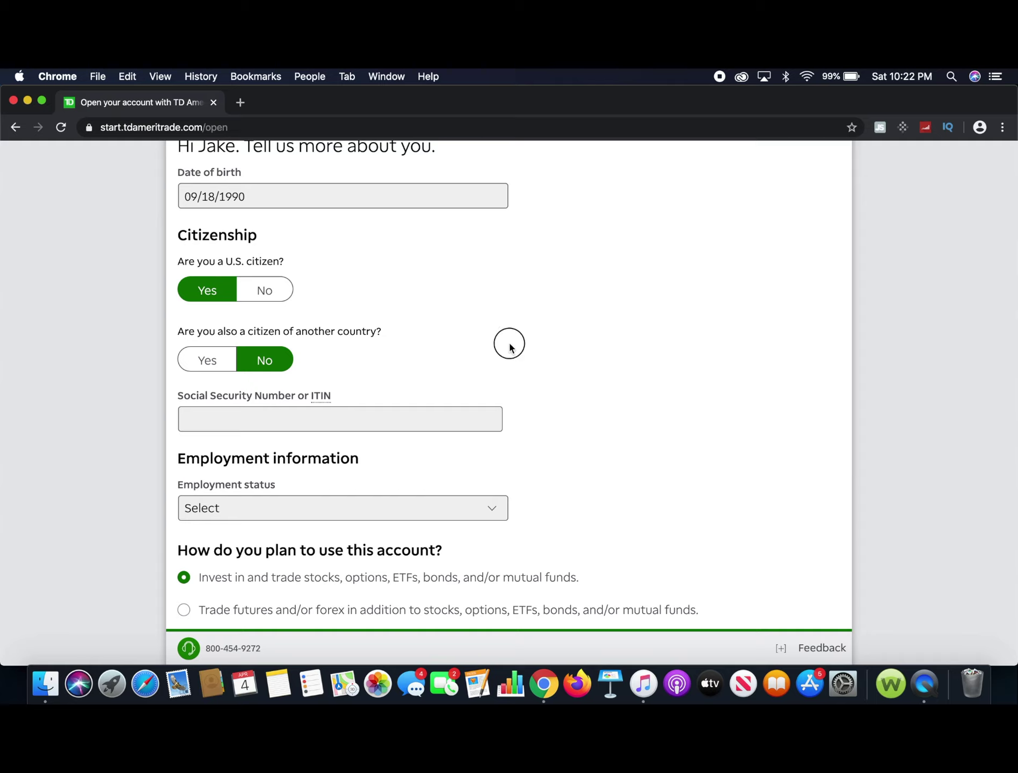
scroll(509, 348, "down", 2)
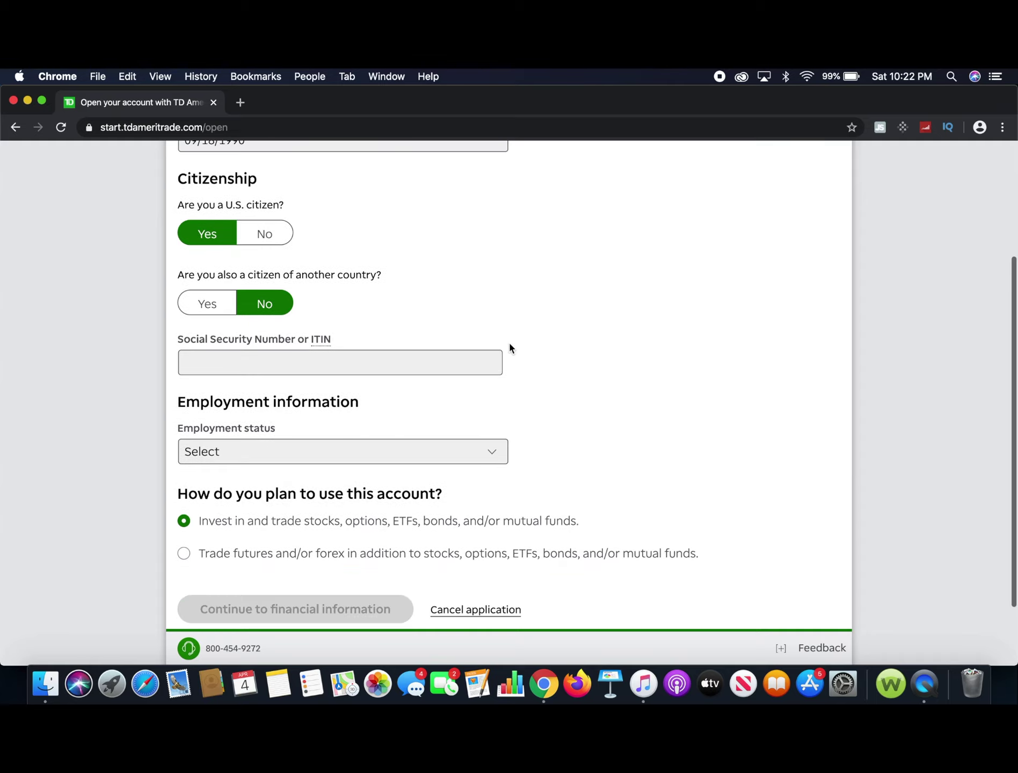
scroll(509, 347, "down", 1)
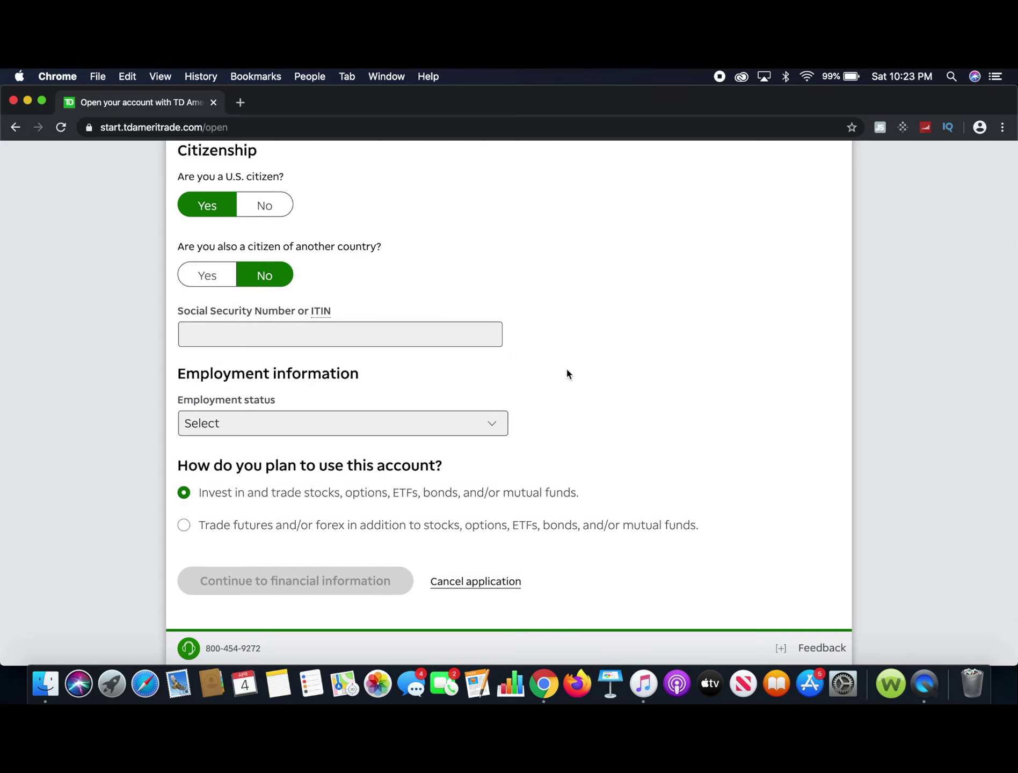
left_click(410, 339)
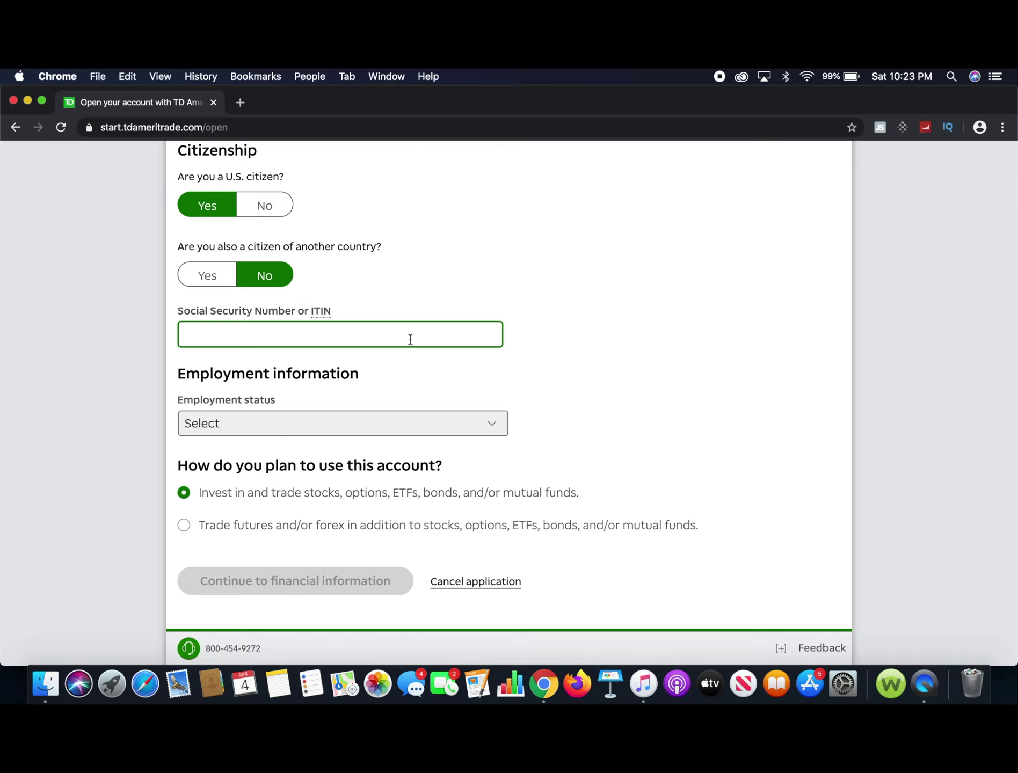
left_click(646, 387)
scroll(646, 391, "down", 3)
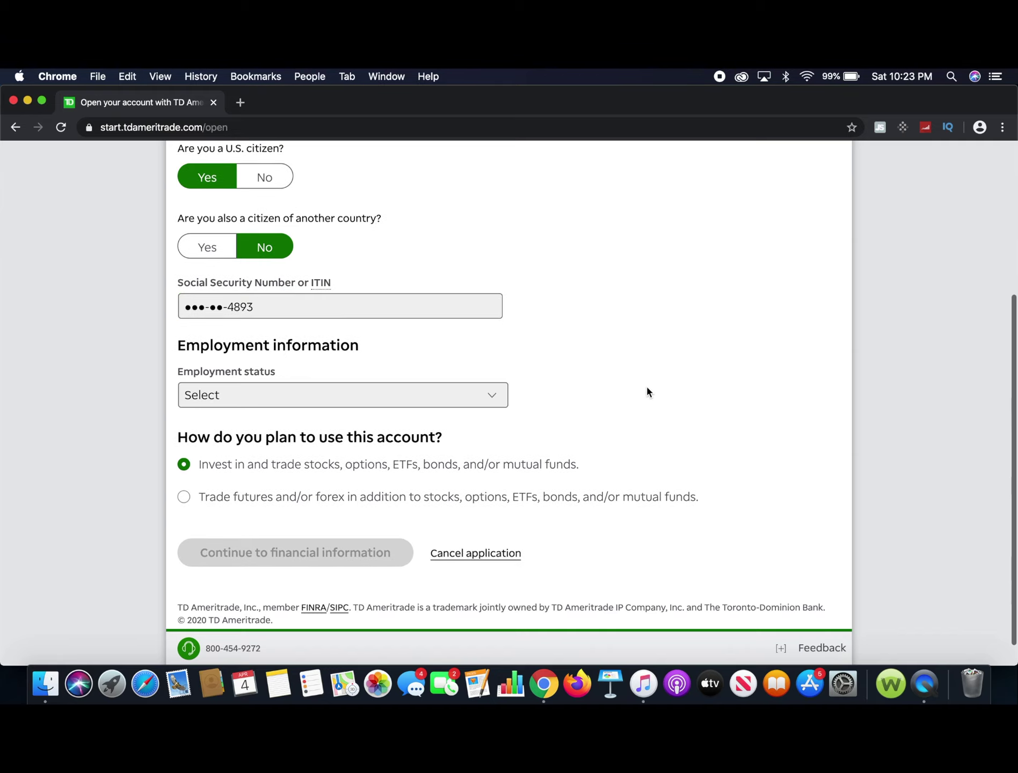
Set employment status to Retired, replacing the Employed choice made first.
left_click(494, 374)
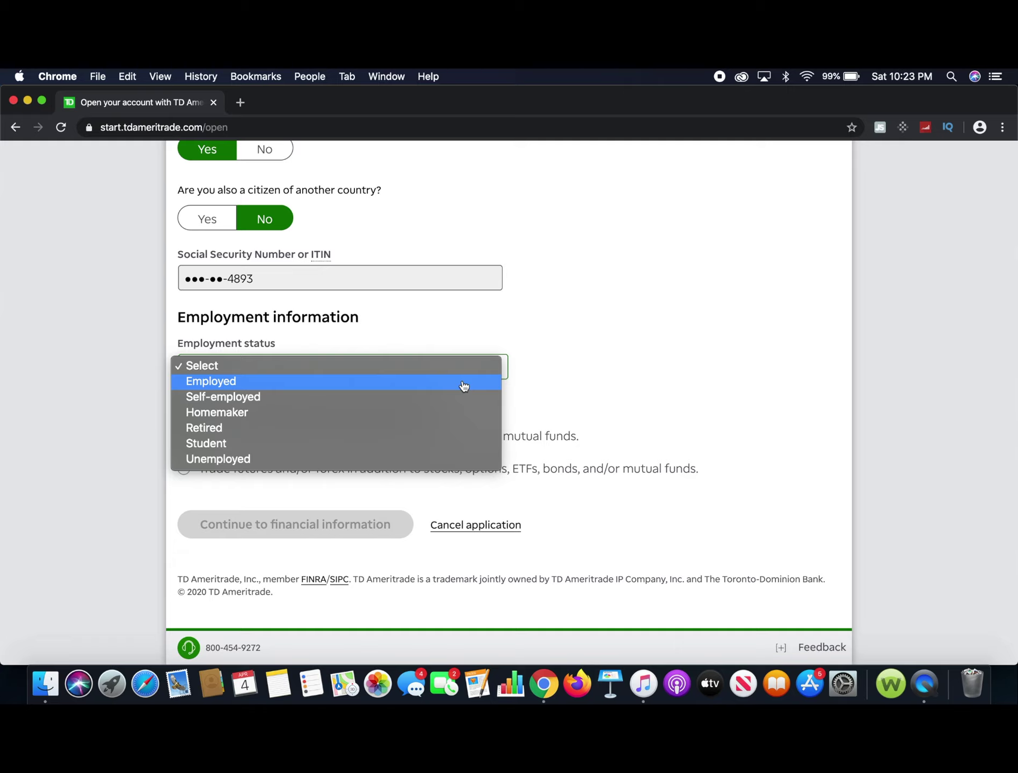
left_click(463, 384)
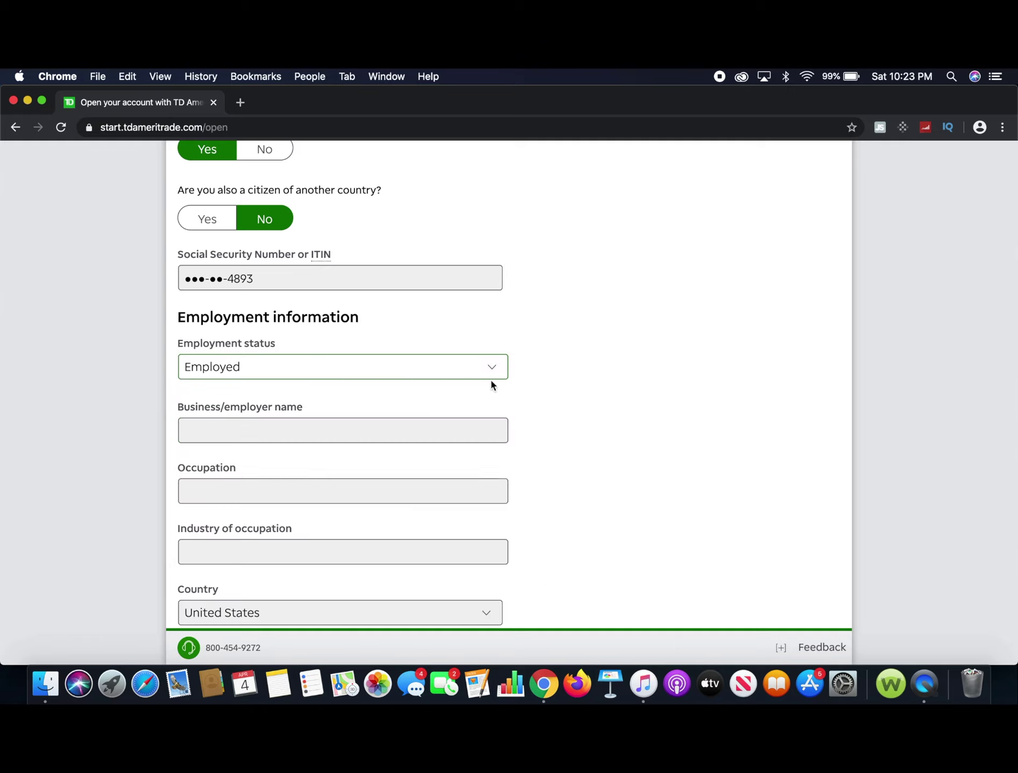
scroll(609, 369, "down", 5)
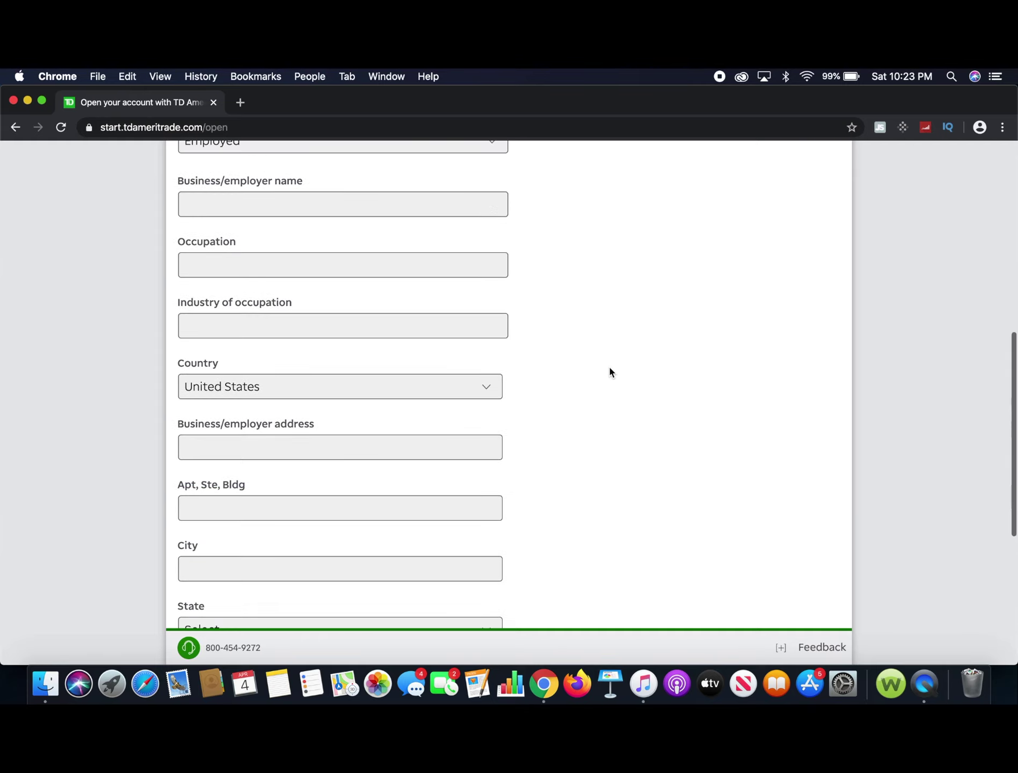
scroll(609, 370, "down", 2)
scroll(609, 372, "down", 2)
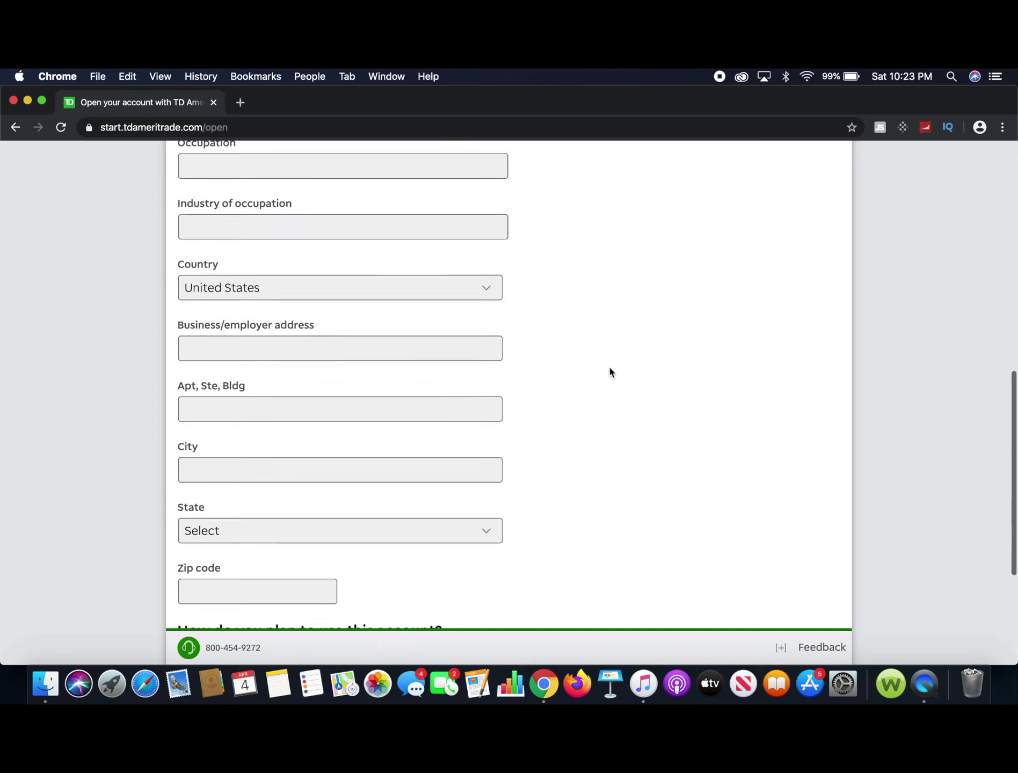
scroll(609, 369, "down", 3)
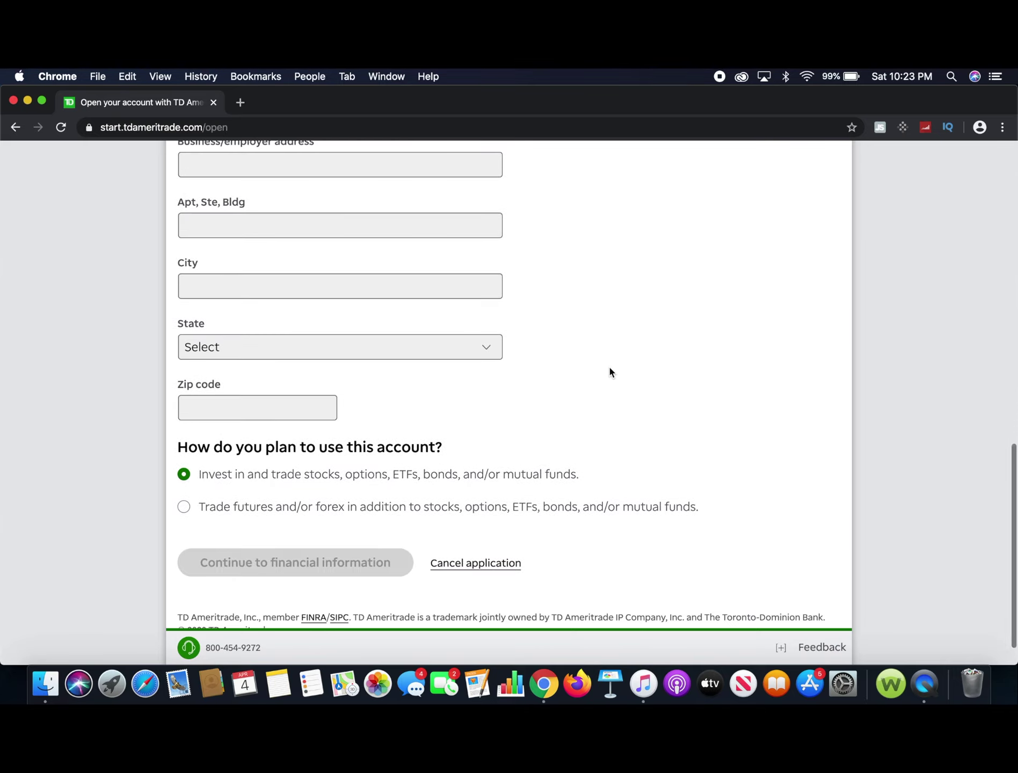
scroll(609, 371, "up", 5)
scroll(609, 371, "up", 4)
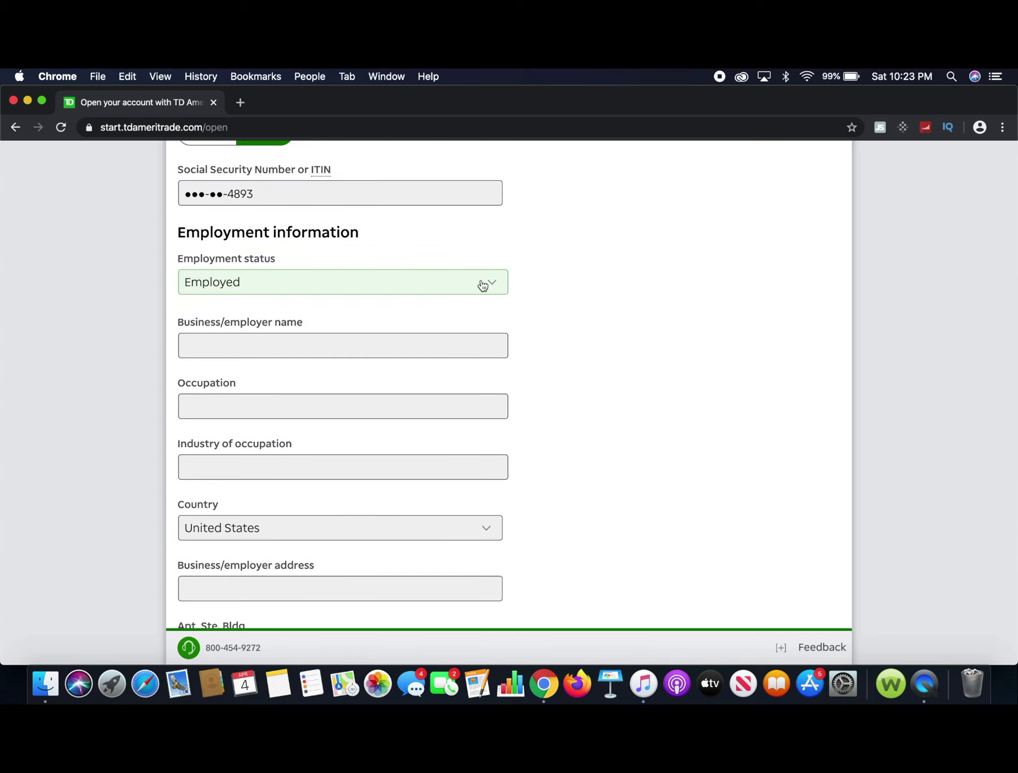
left_click(481, 284)
left_click(429, 329)
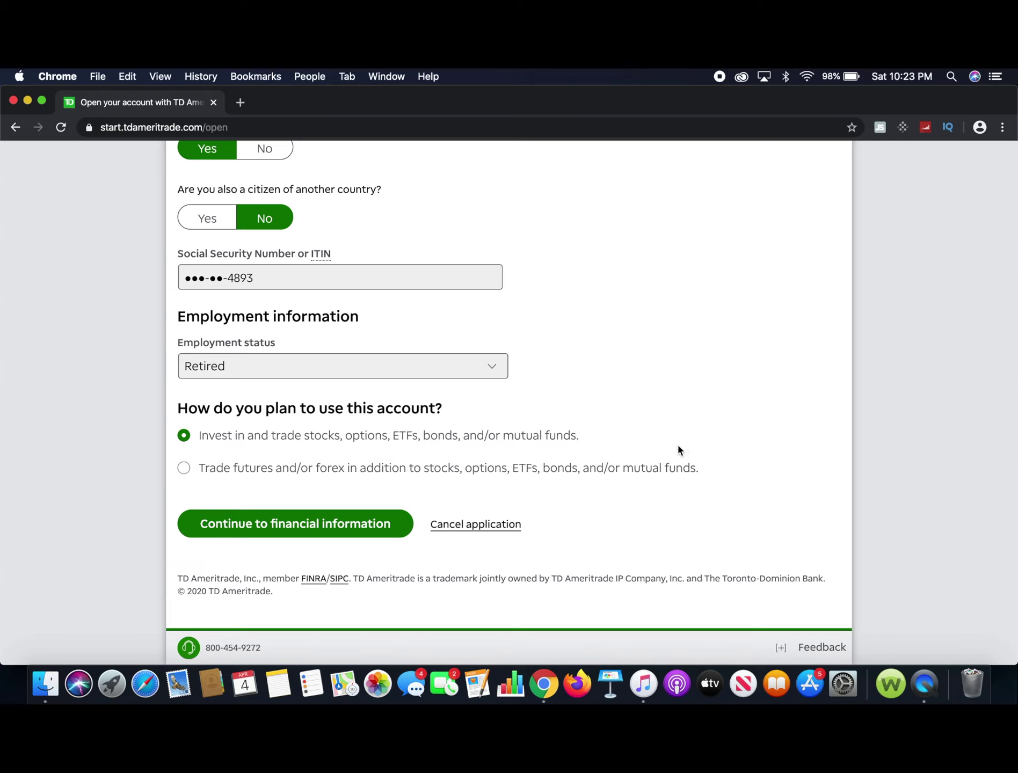
Keep the stocks and funds trading plan and continue to financial information.
left_click(708, 445)
left_click(656, 387)
left_click(323, 529)
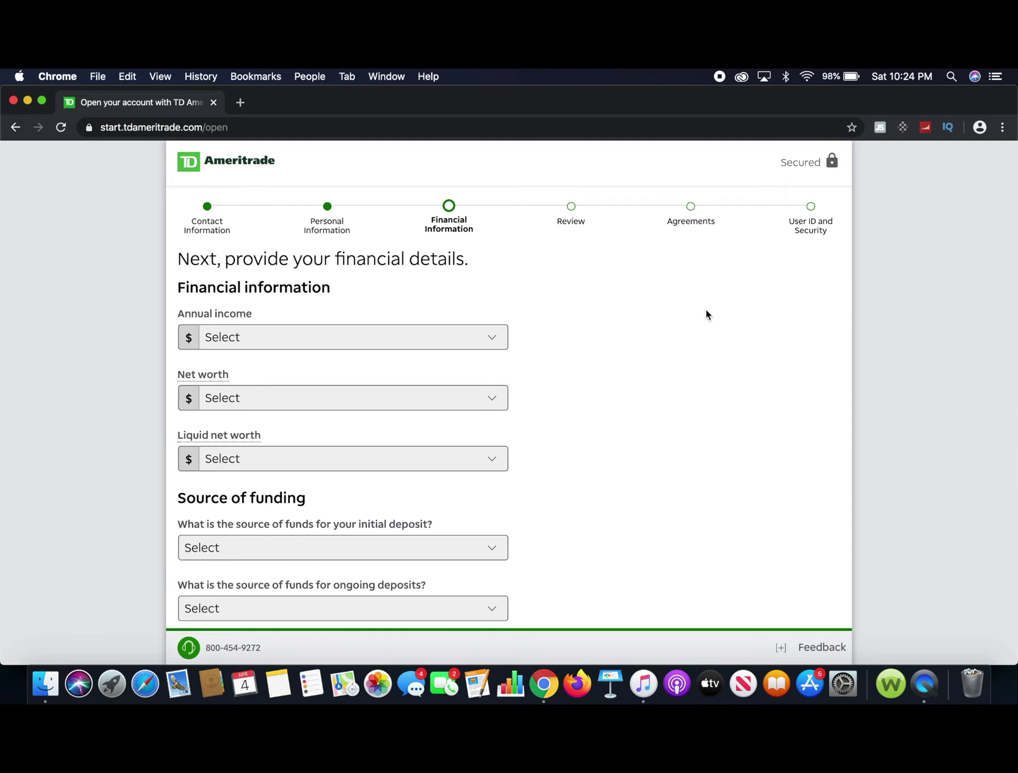
Set annual income to $50,000 - $99,999.
scroll(705, 312, "down", 2)
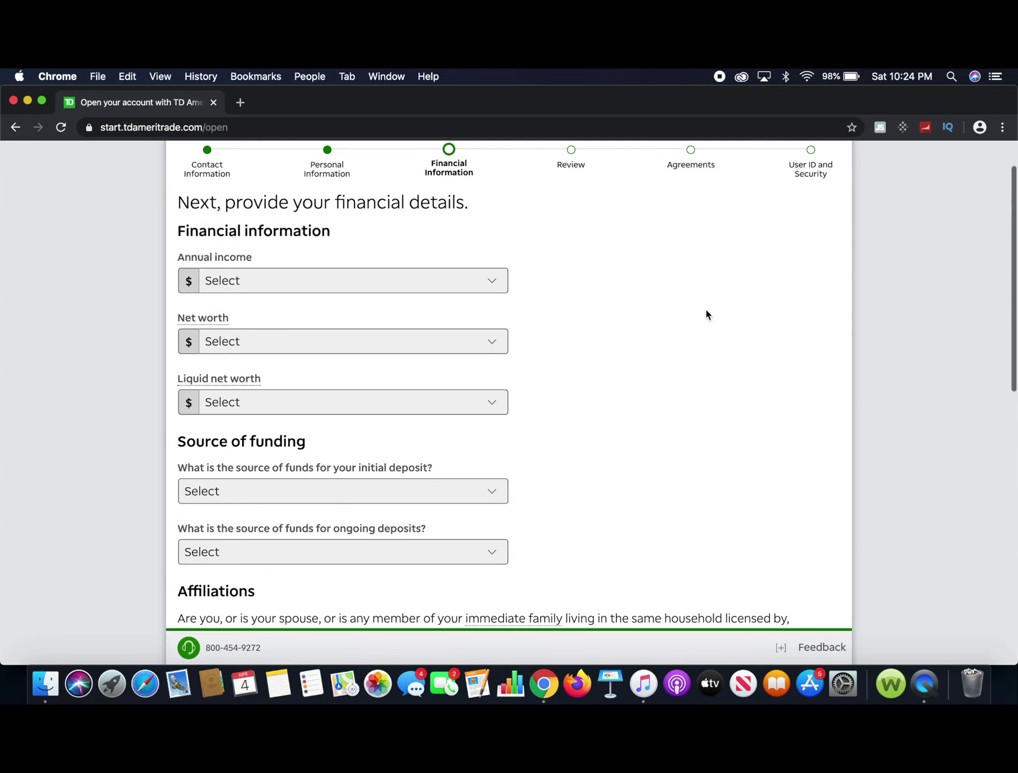
left_click(490, 284)
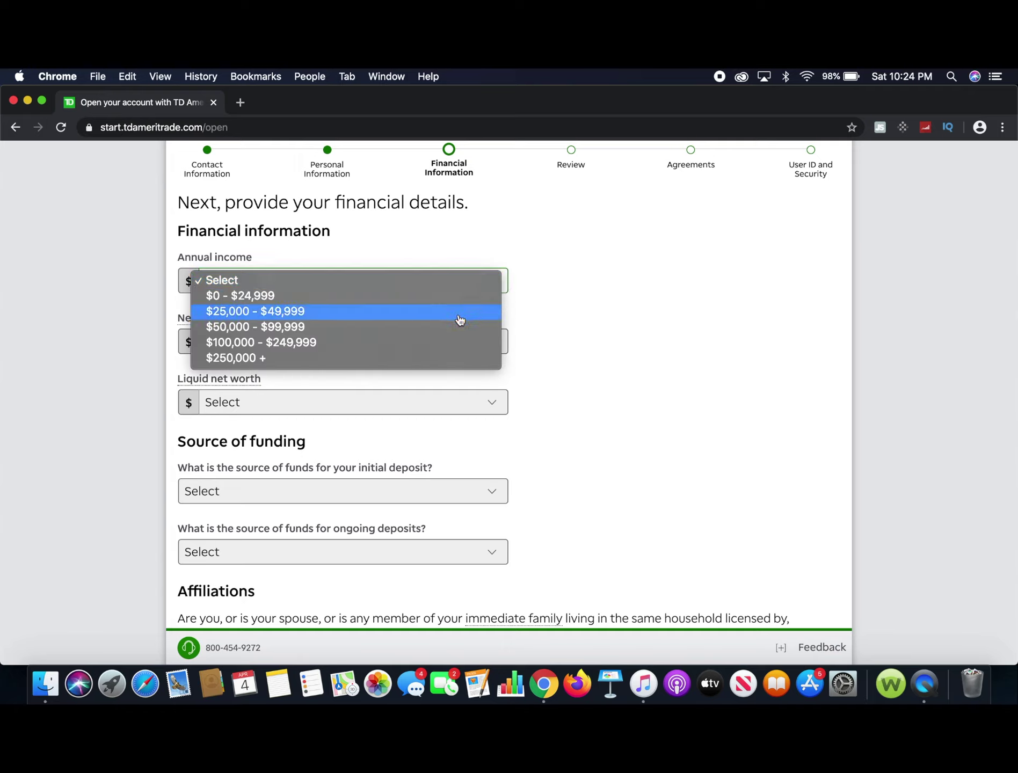
left_click(445, 328)
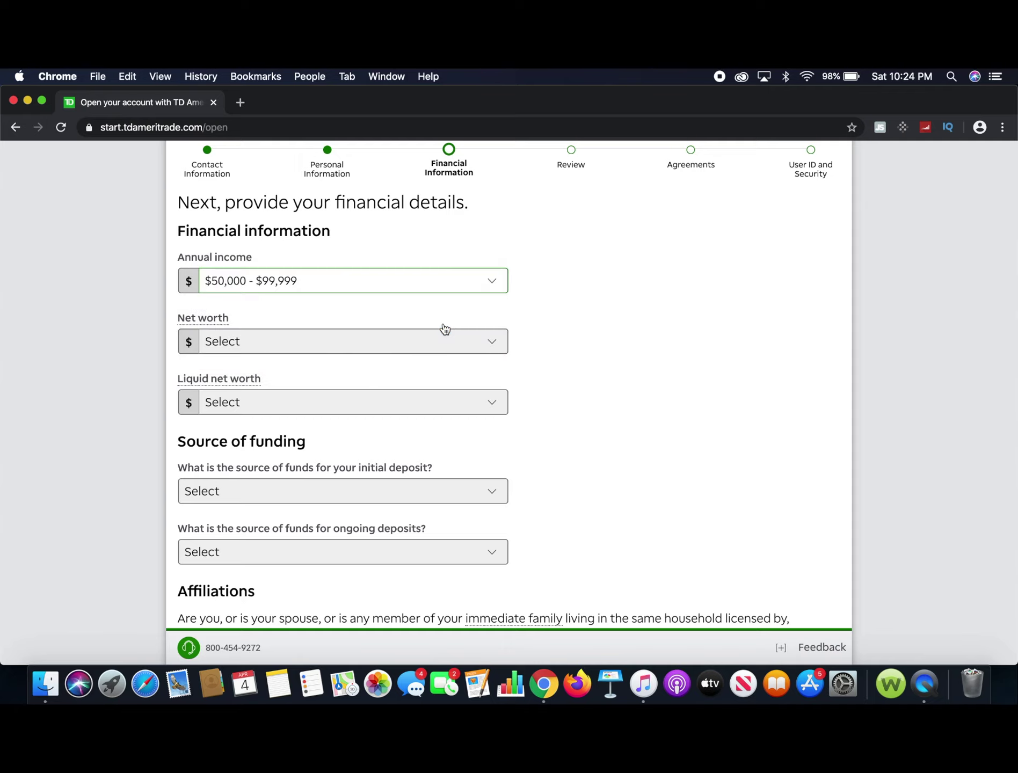
key("Tab")
left_click(594, 341)
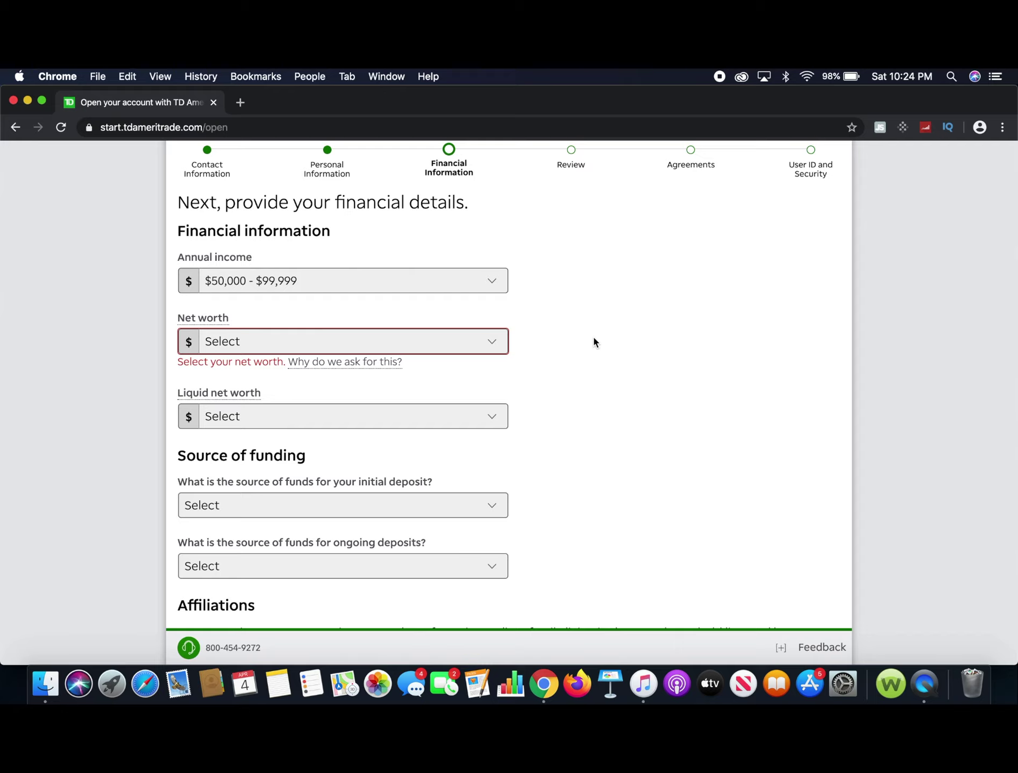
Set net worth to $100,000 - $249,999.
left_click(498, 343)
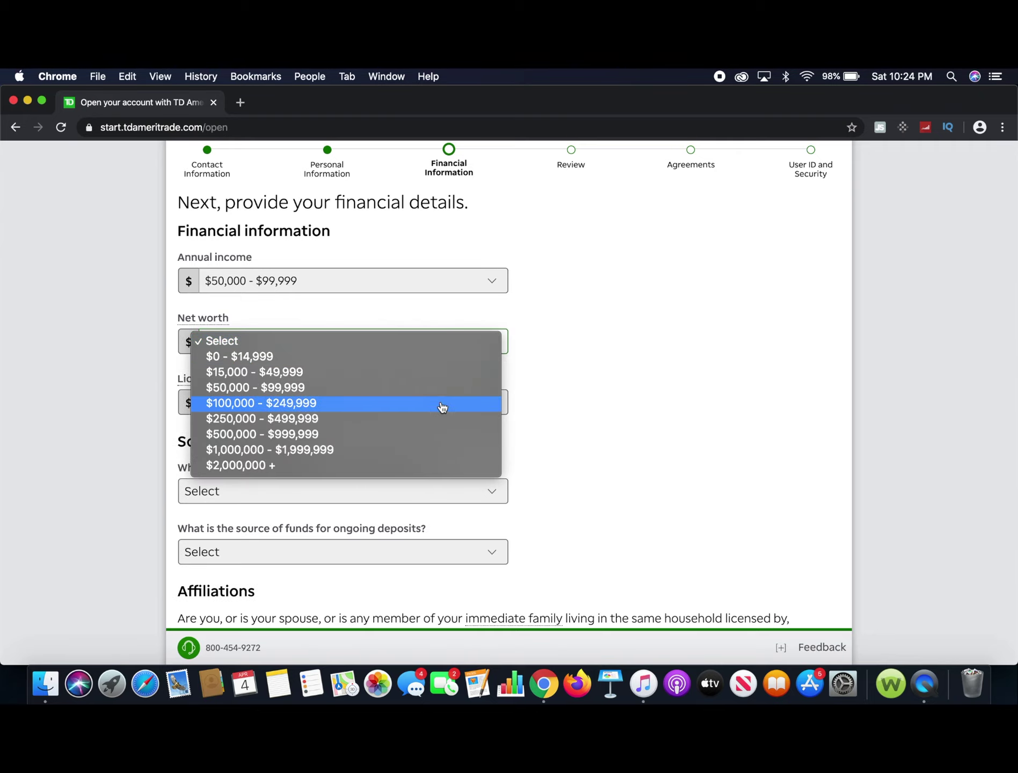
left_click(436, 408)
left_click(610, 390)
scroll(586, 397, "down", 3)
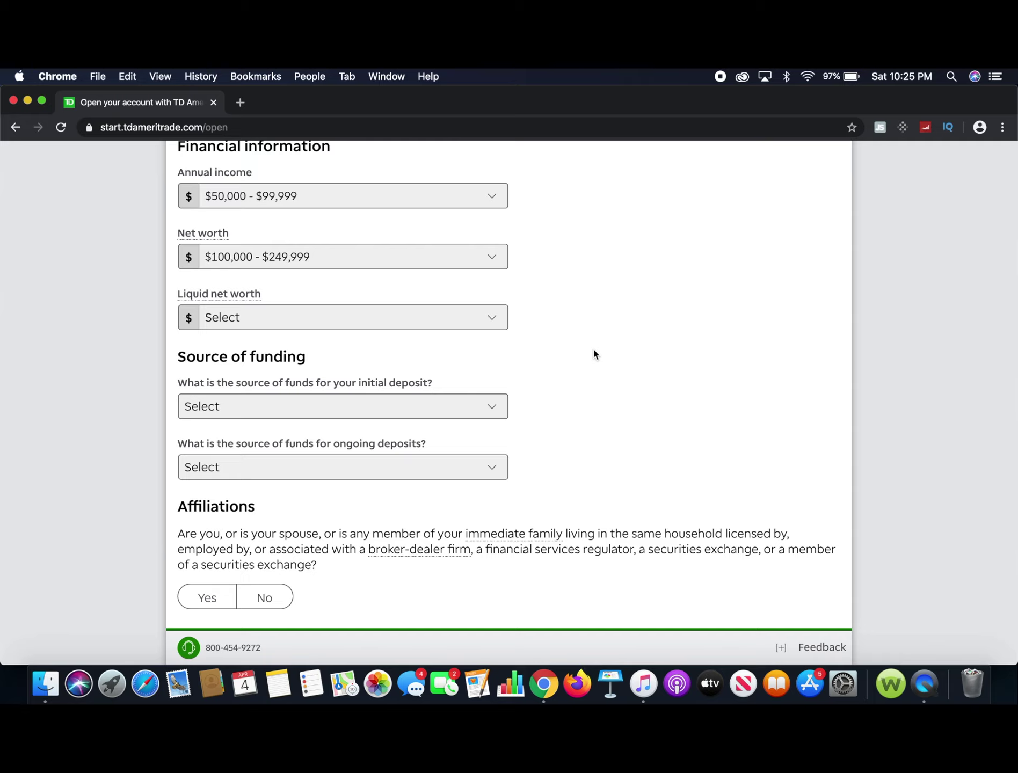
scroll(594, 350, "down", 2)
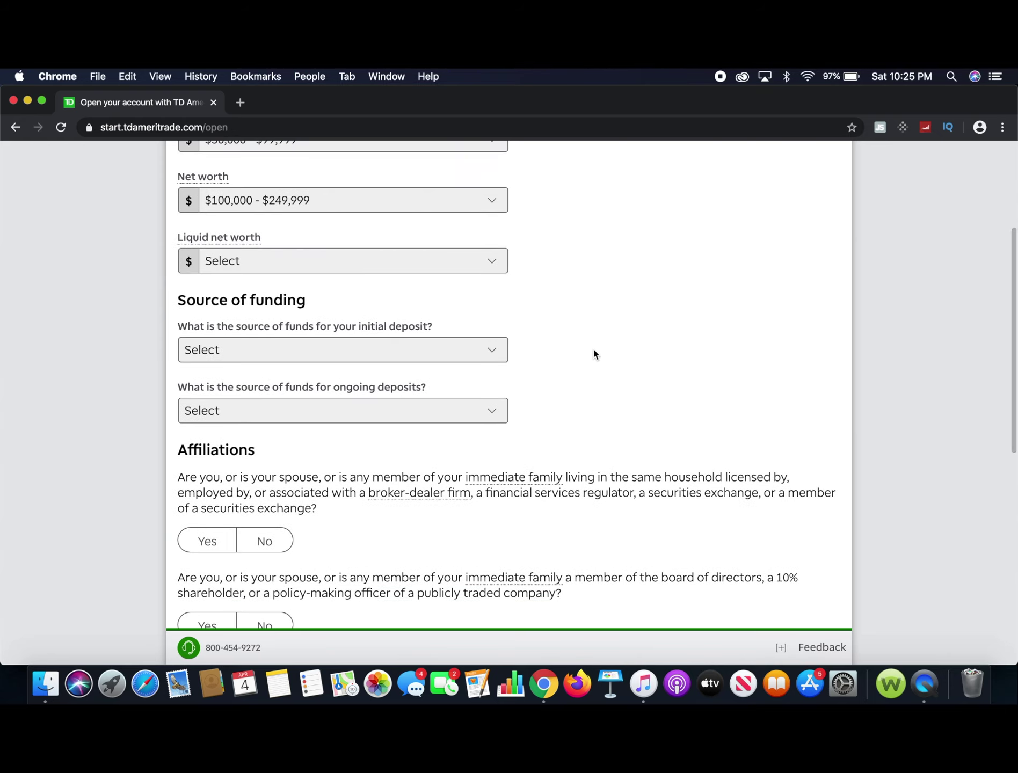
Choose Employment wages as the funding source for the initial deposit.
left_click(491, 354)
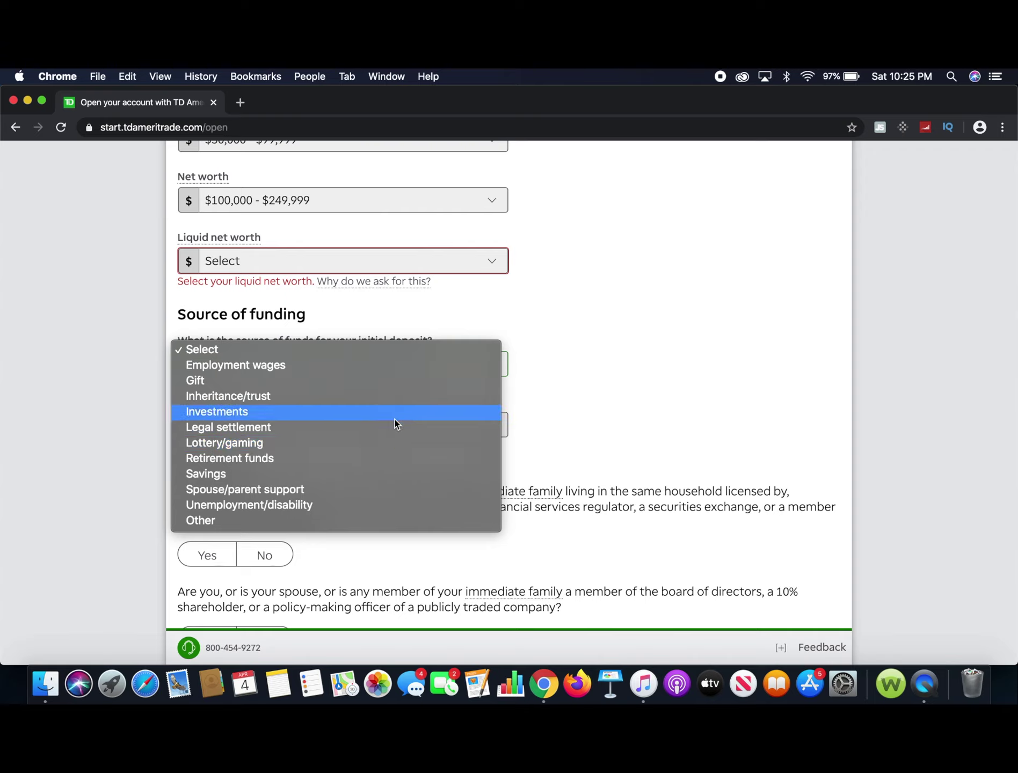
left_click(621, 406)
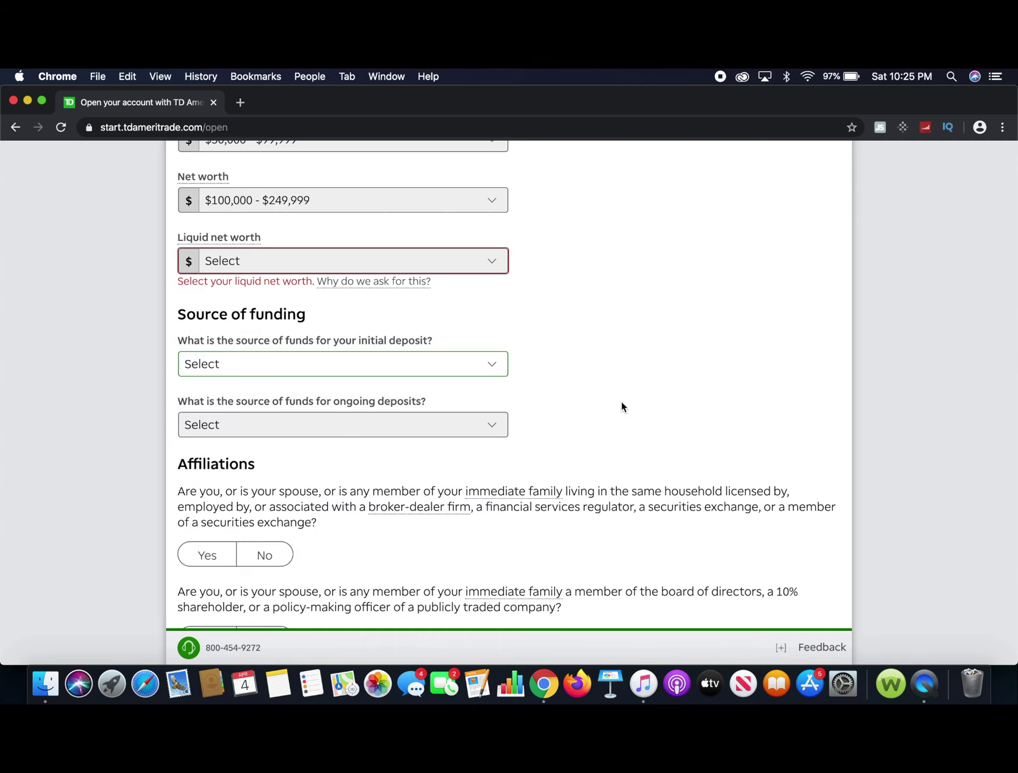
left_click(459, 364)
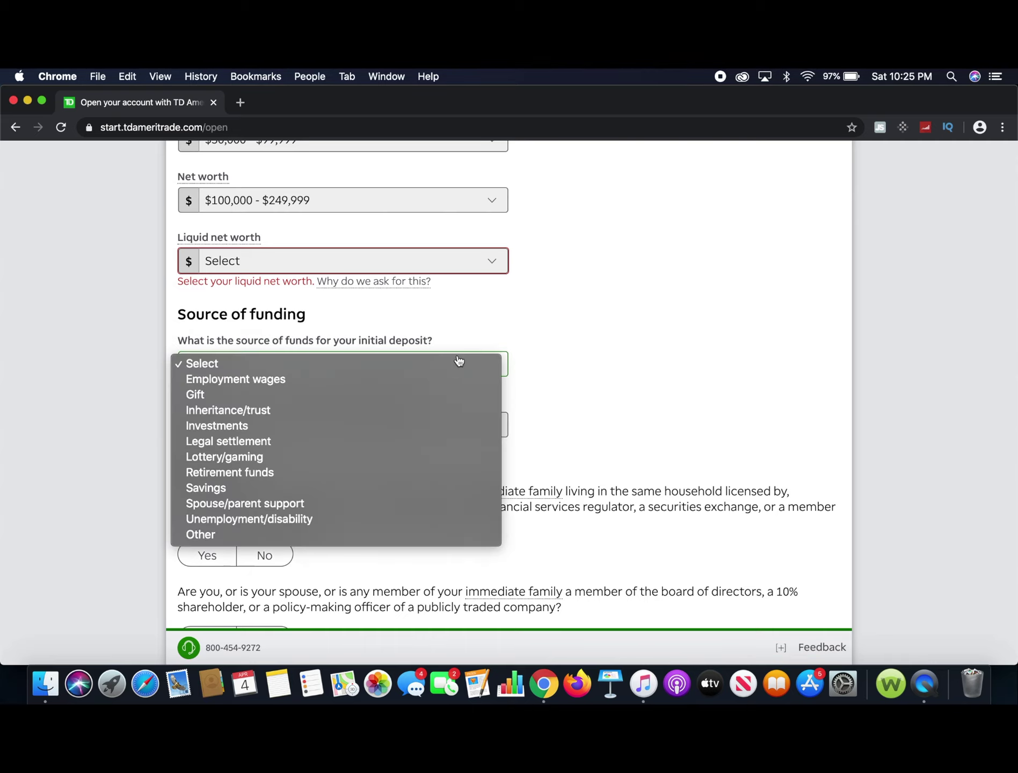
left_click(394, 385)
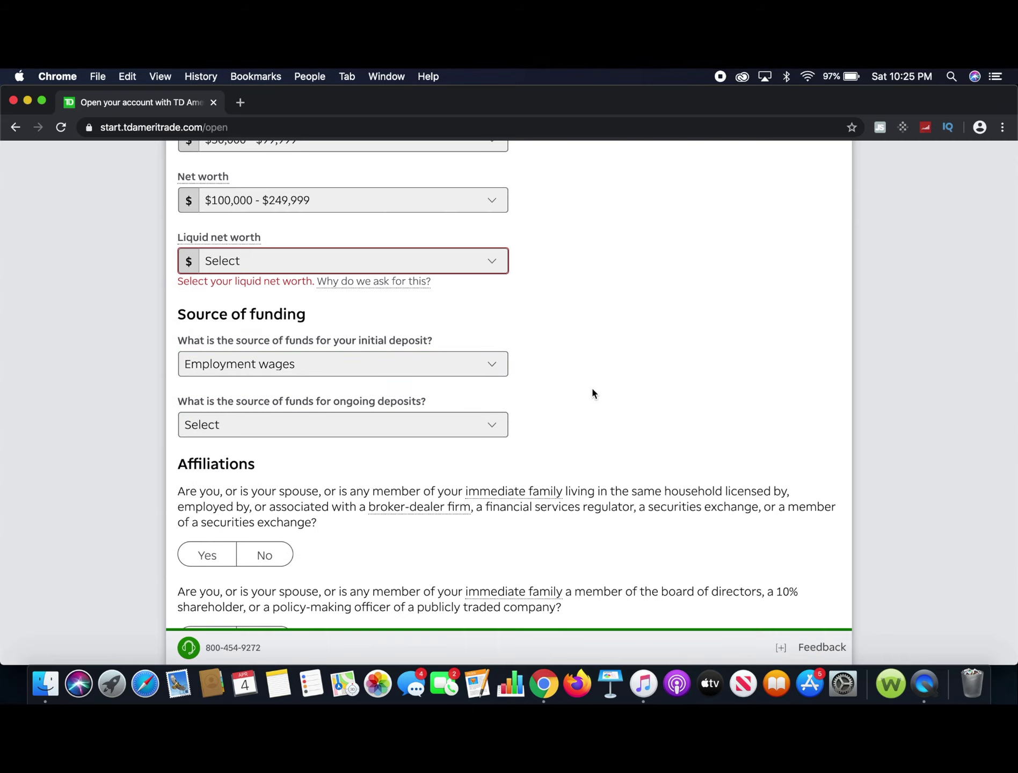
scroll(591, 385, "down", 2)
scroll(592, 393, "down", 2)
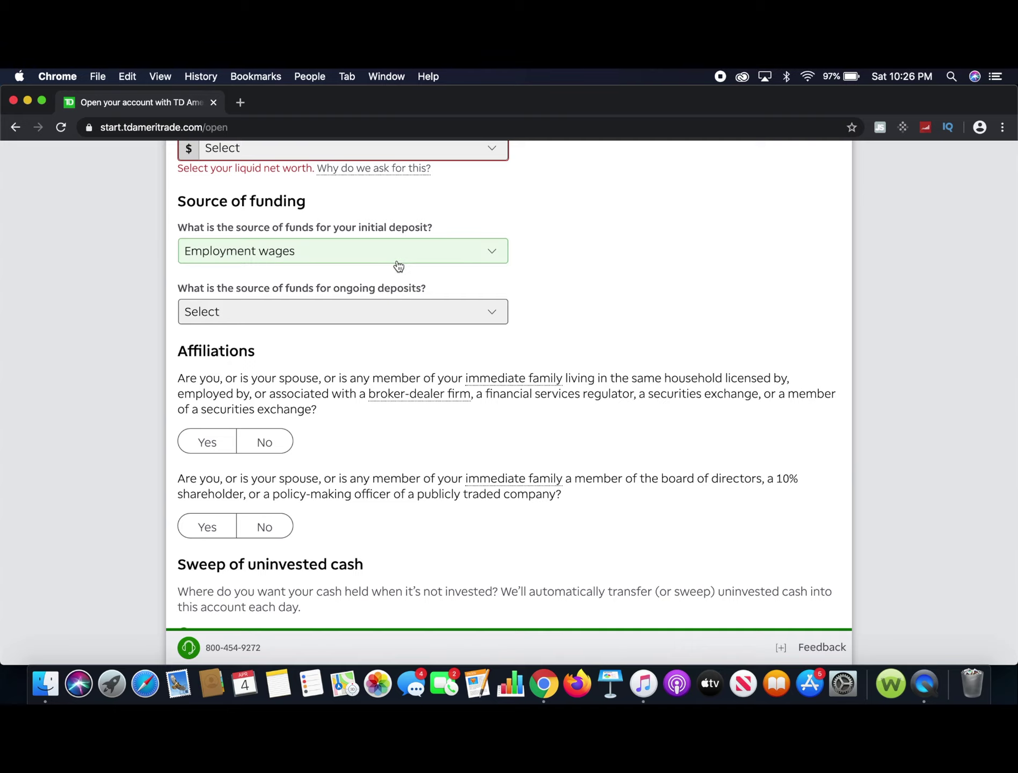
Choose Employment wages as the funding source for ongoing deposits.
left_click(430, 312)
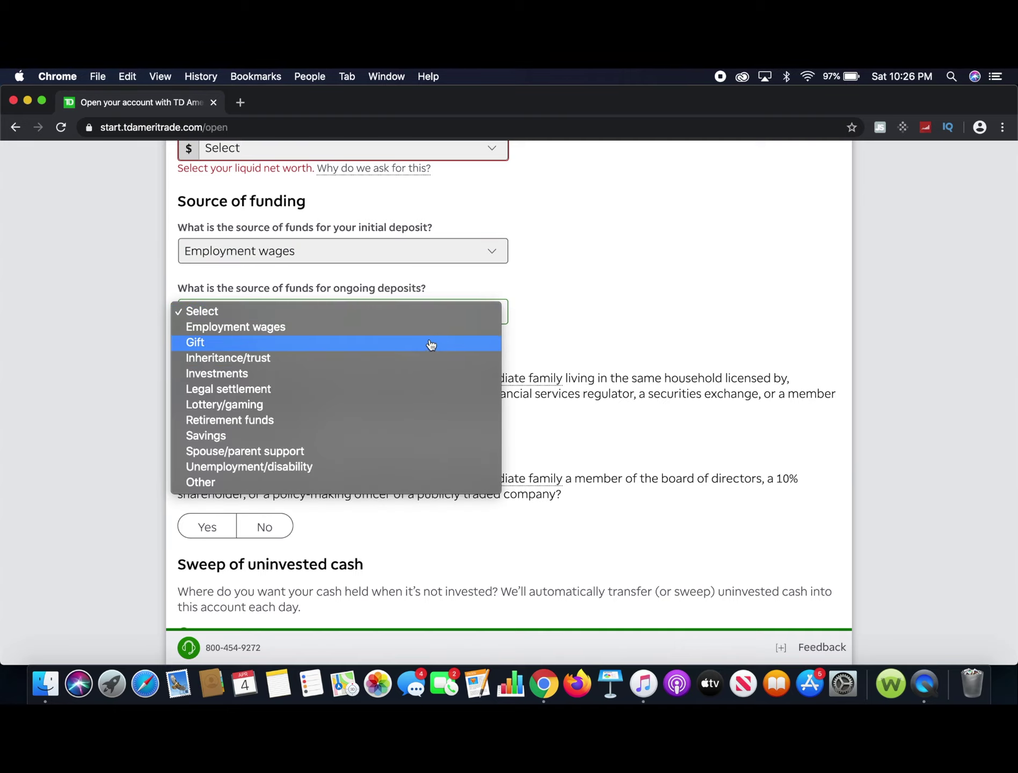
left_click(558, 280)
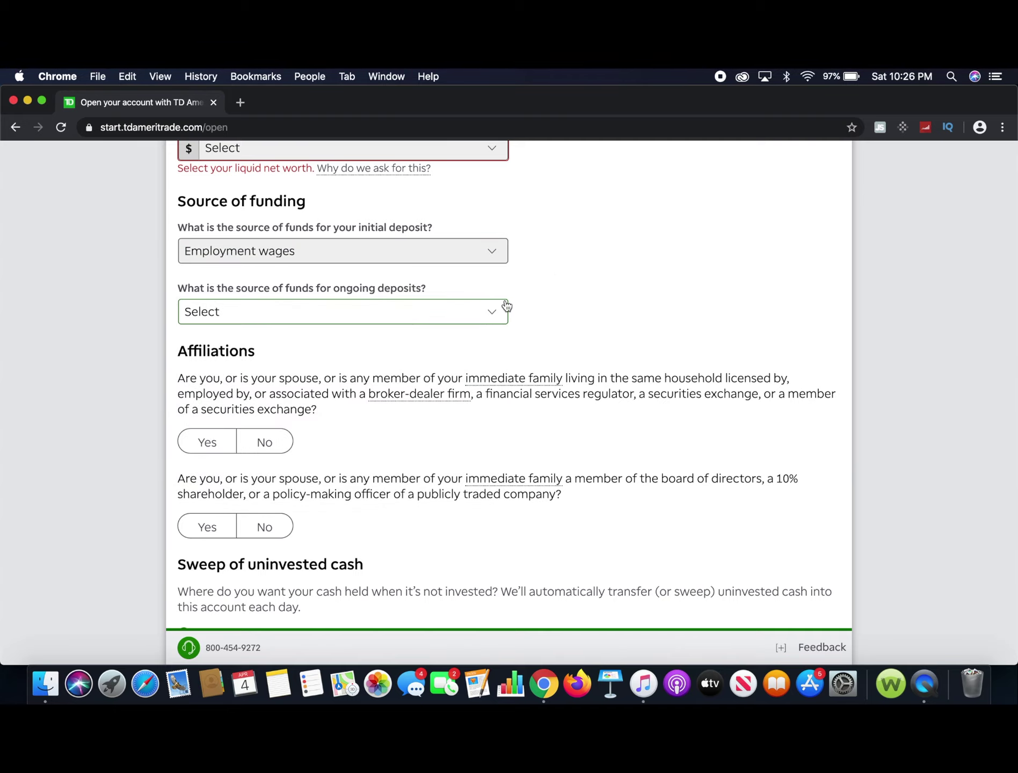
left_click(492, 310)
left_click(486, 312)
left_click(485, 312)
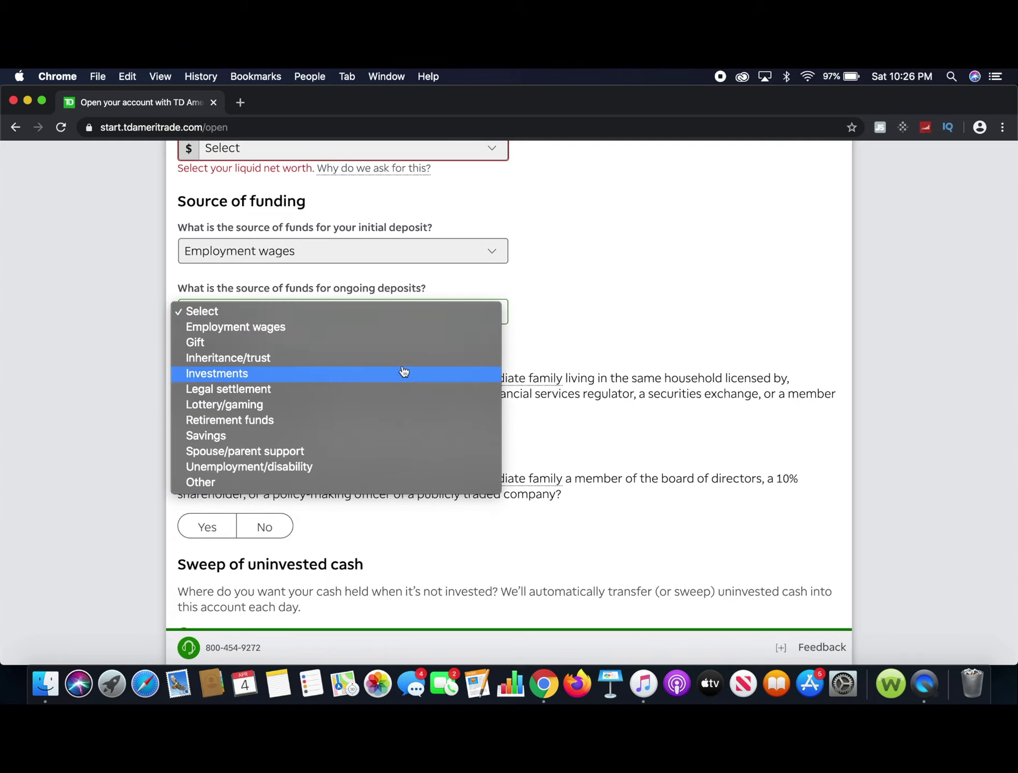
left_click(392, 328)
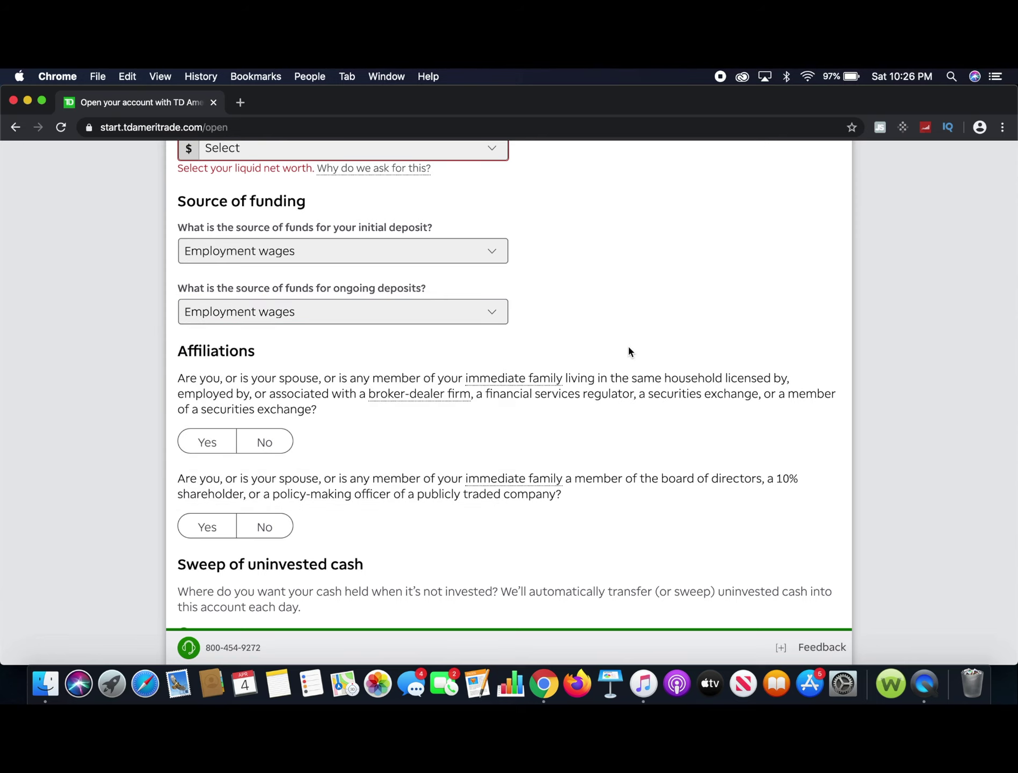
scroll(629, 350, "down", 5)
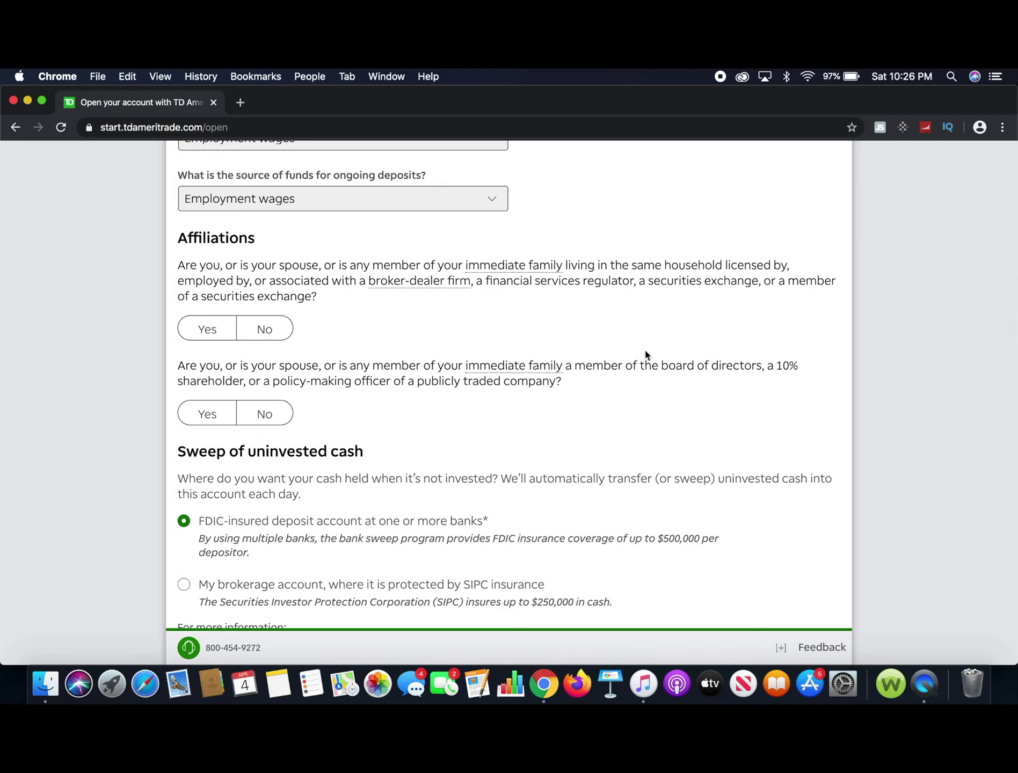
Answer No to the broker-dealer affiliation and public company insider questions.
left_click(265, 332)
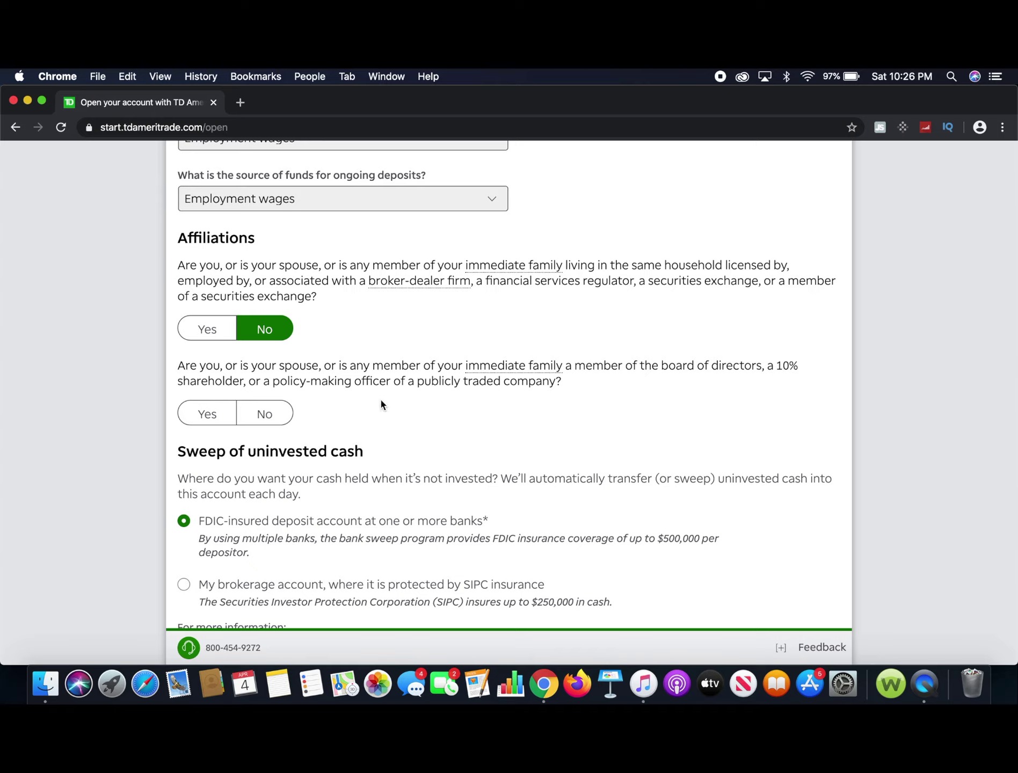
left_click(280, 416)
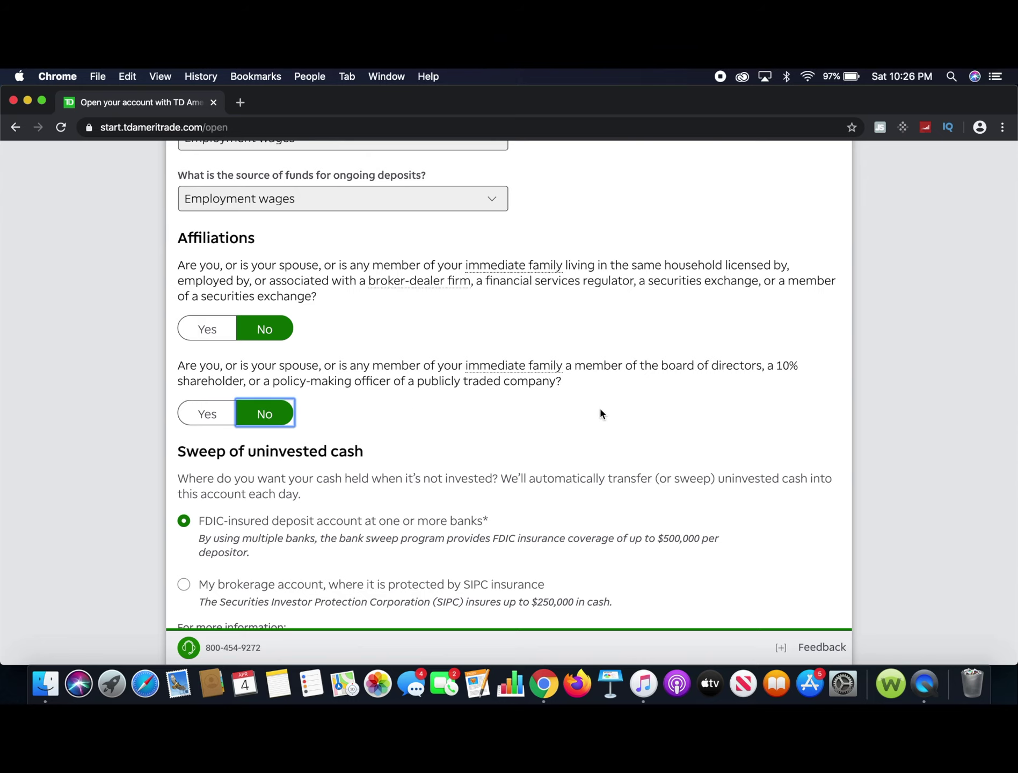
scroll(600, 413, "down", 5)
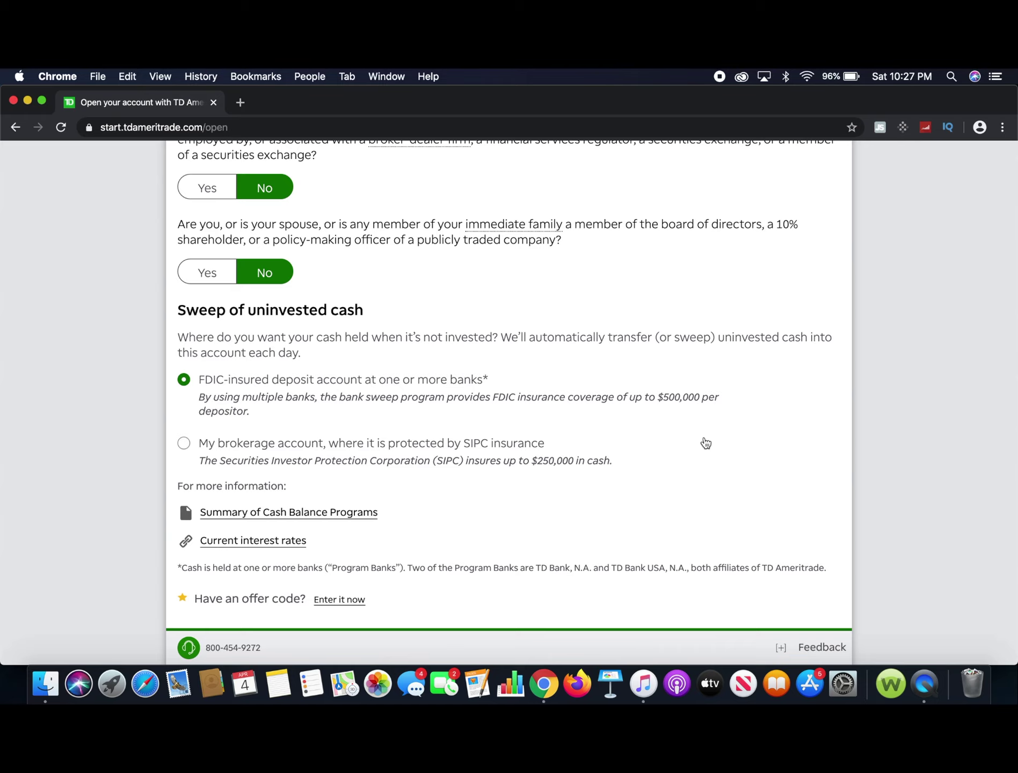
scroll(706, 443, "down", 5)
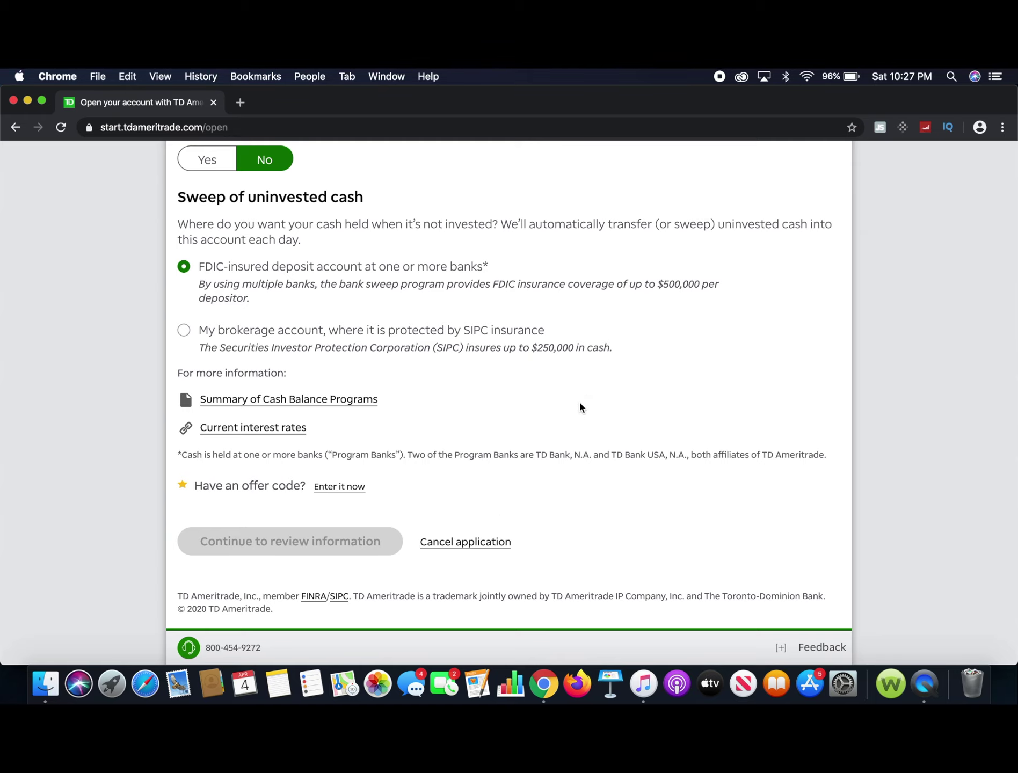
scroll(580, 406, "up", 1)
scroll(579, 407, "up", 15)
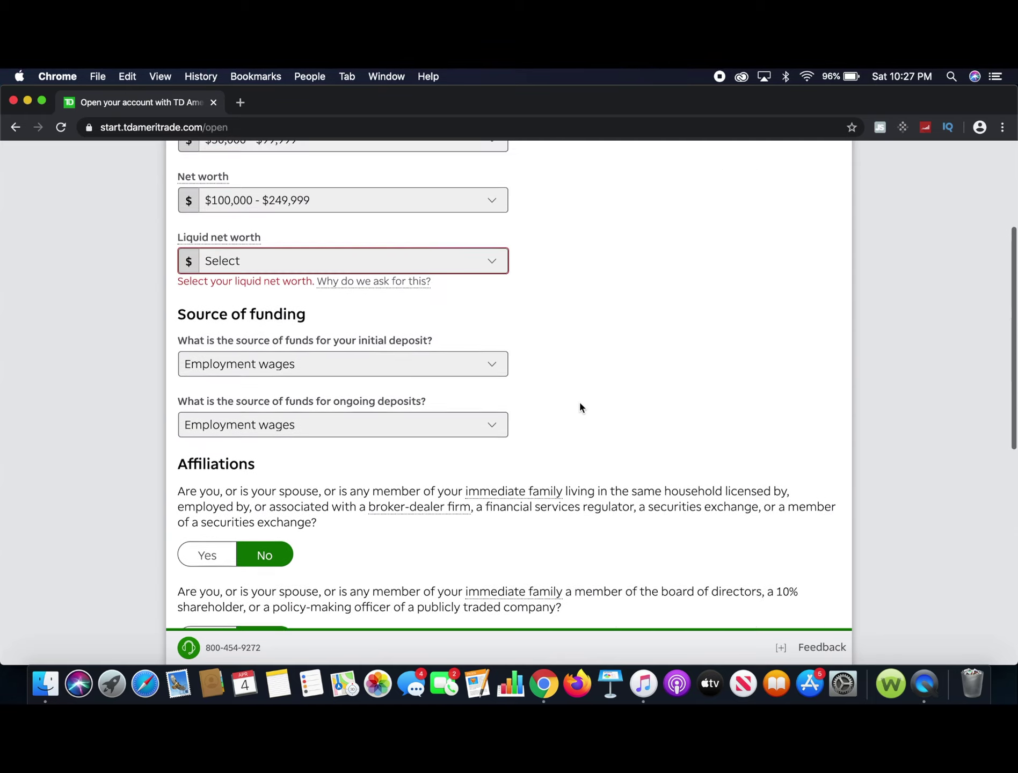
Set liquid net worth to $15,000 - $49,999, correcting an initial $100,000 - $249,999 pick.
scroll(579, 406, "up", 1)
left_click(497, 345)
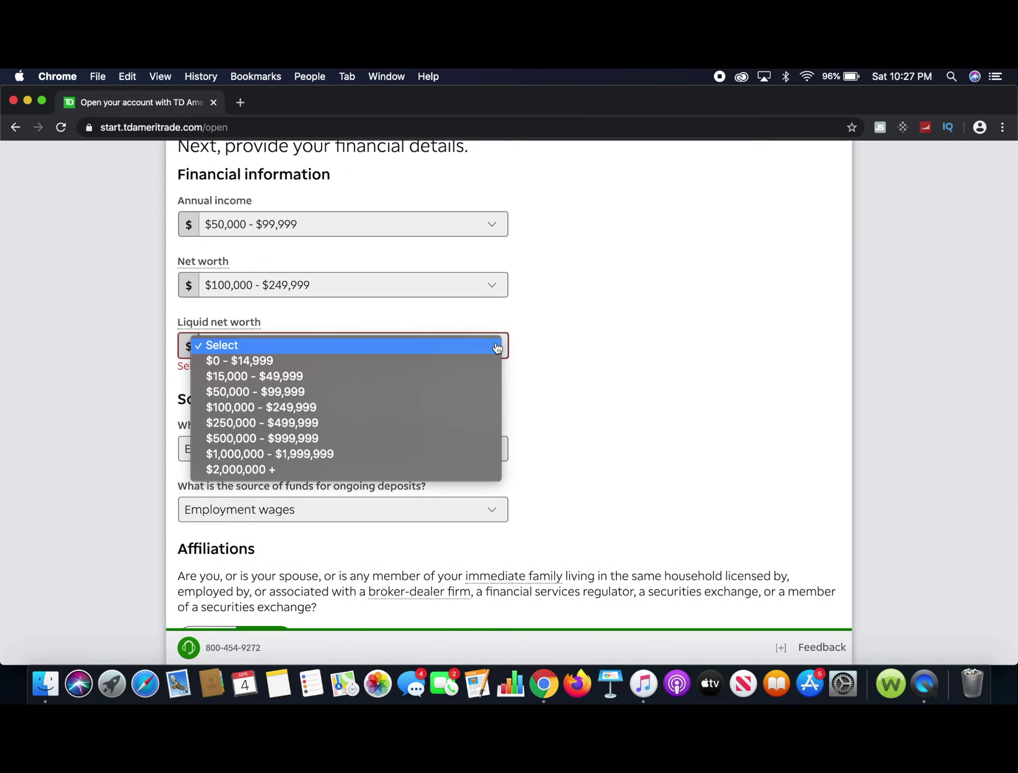
left_click(405, 419)
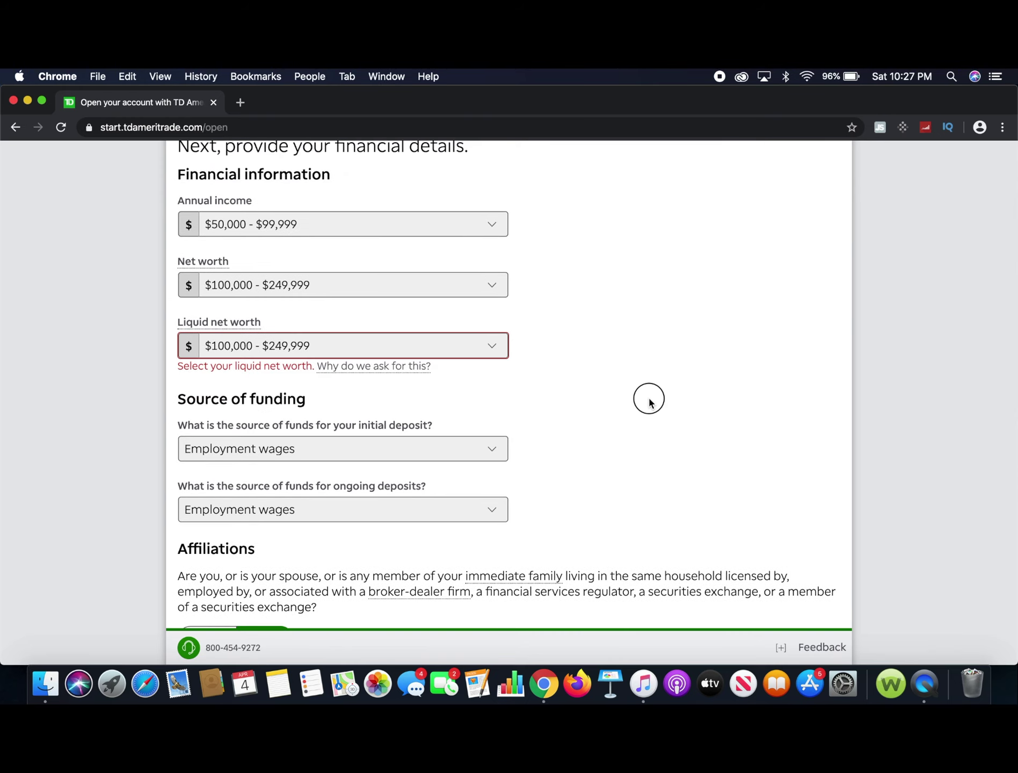
left_click(448, 345)
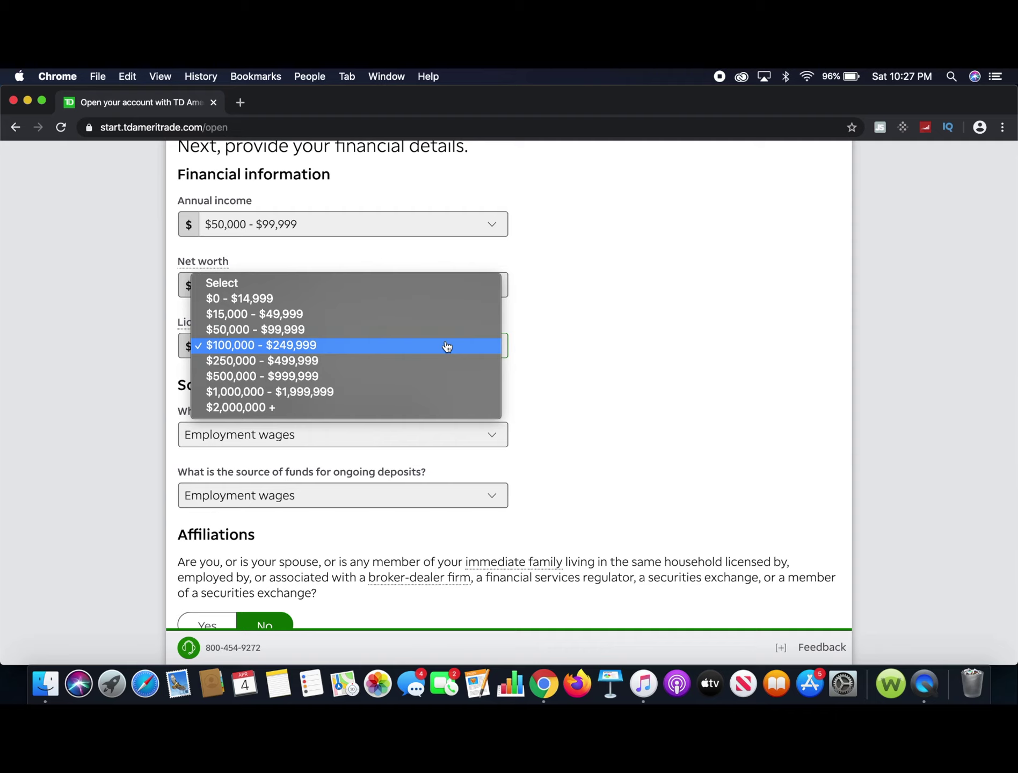
left_click(428, 314)
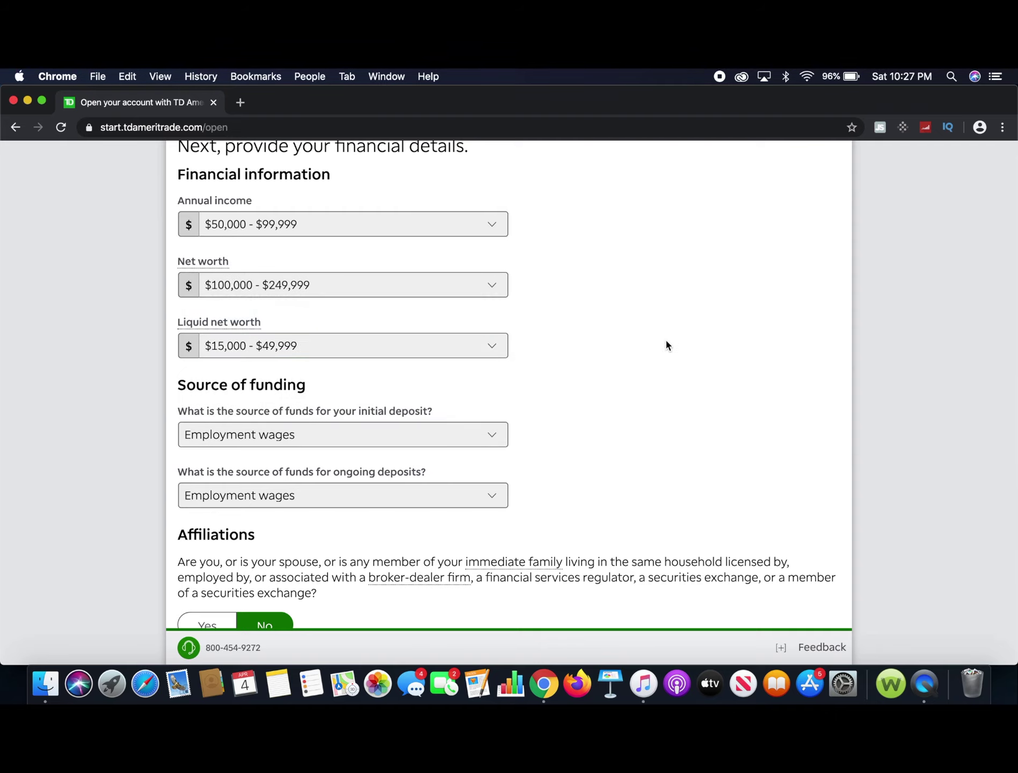
Continue to the review of the application.
scroll(666, 344, "down", 3)
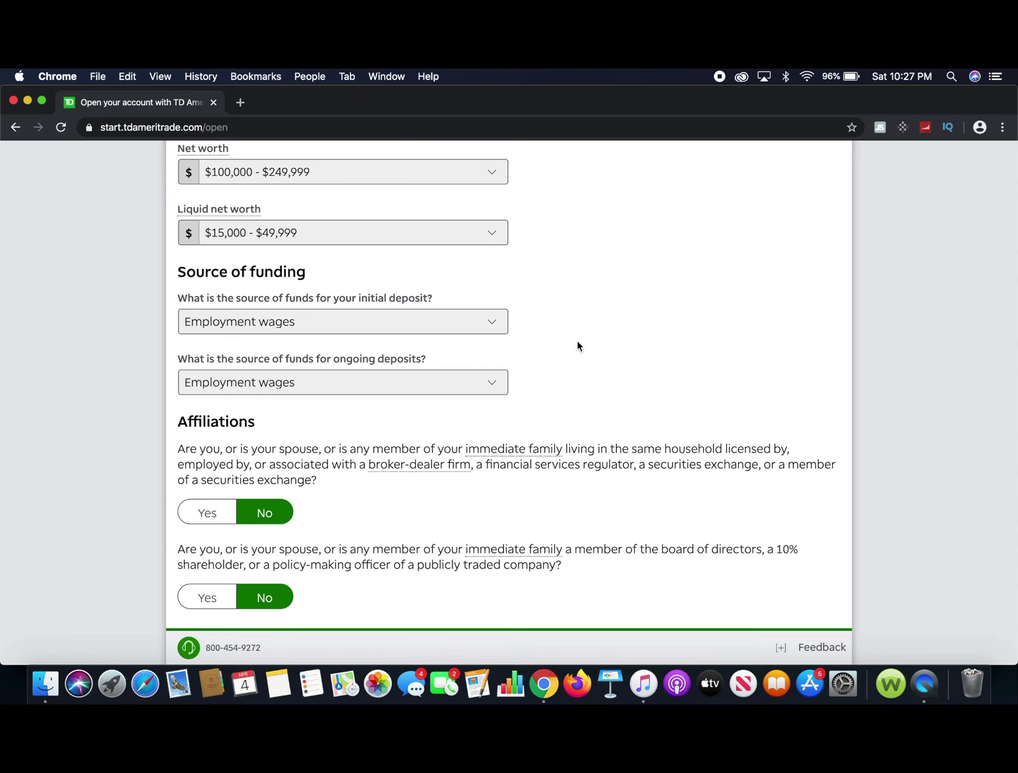
scroll(577, 341, "down", 12)
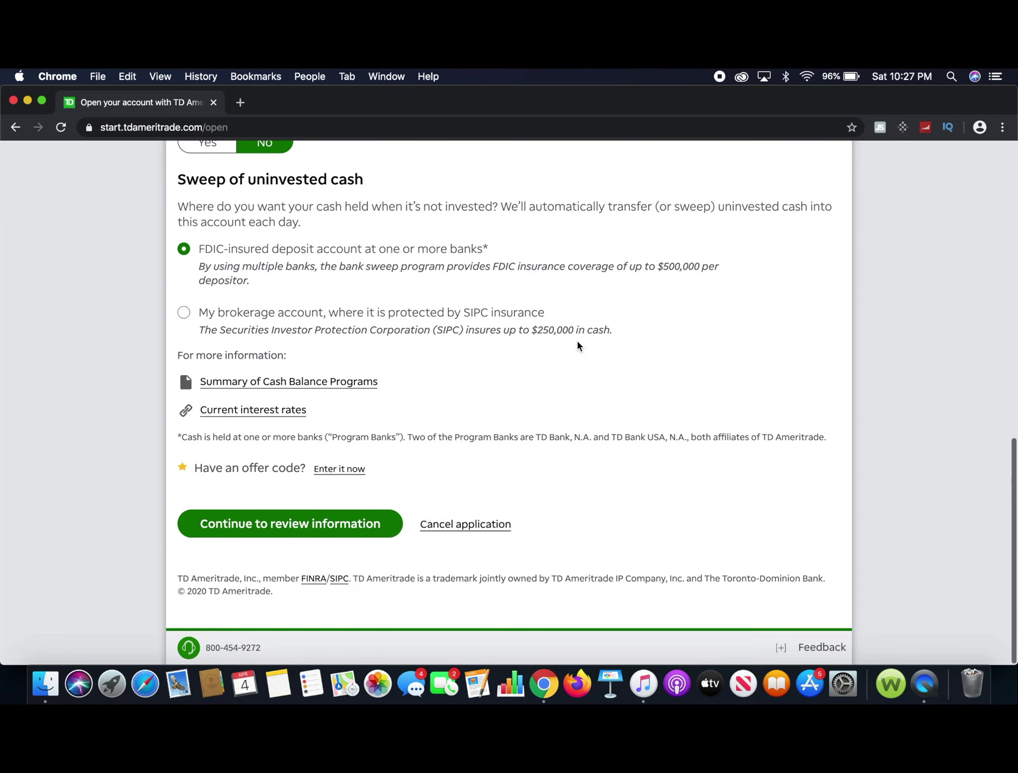
left_click(305, 526)
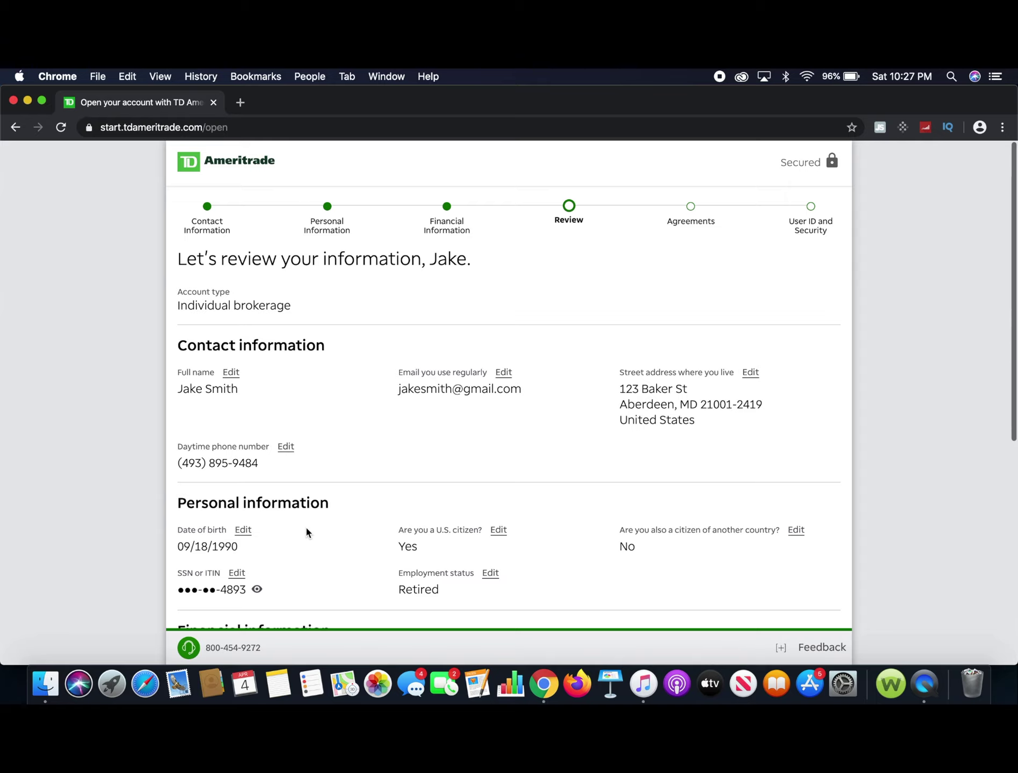
left_click(901, 438)
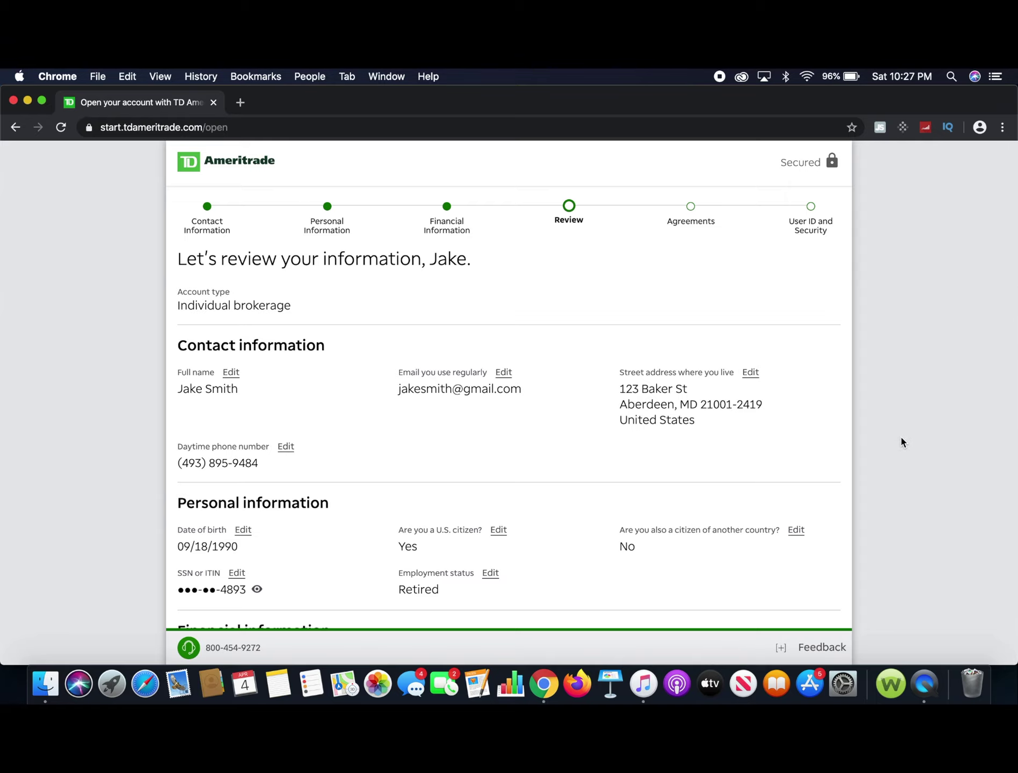
scroll(900, 442, "down", 4)
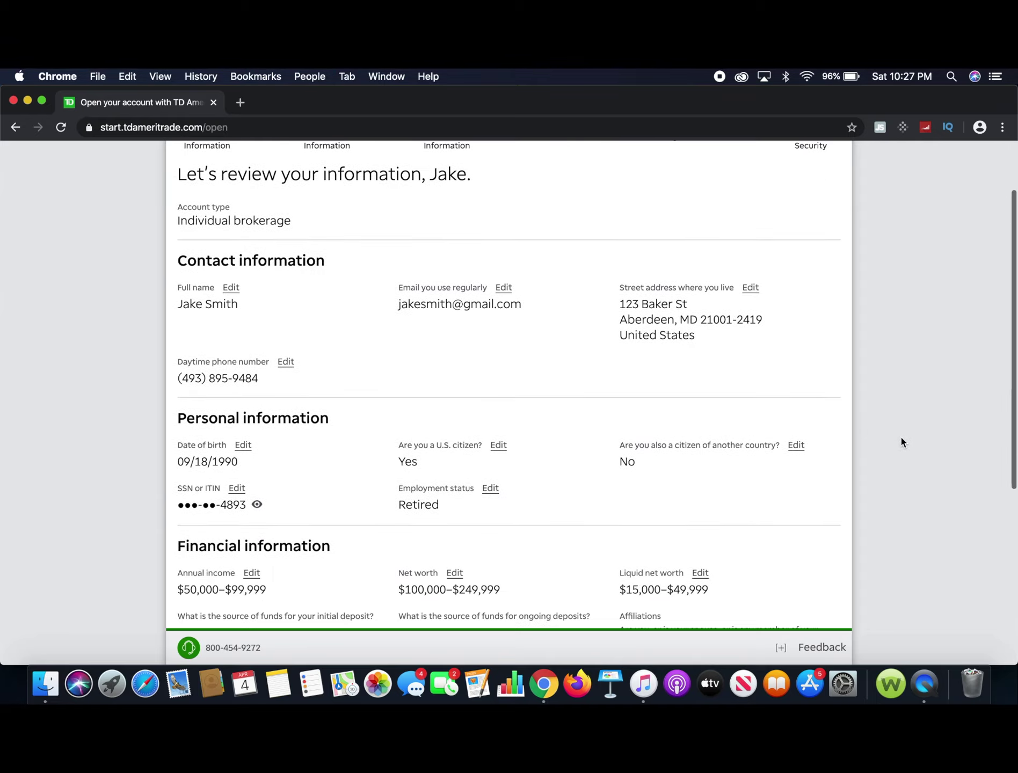
scroll(900, 442, "down", 2)
scroll(900, 442, "up", 2)
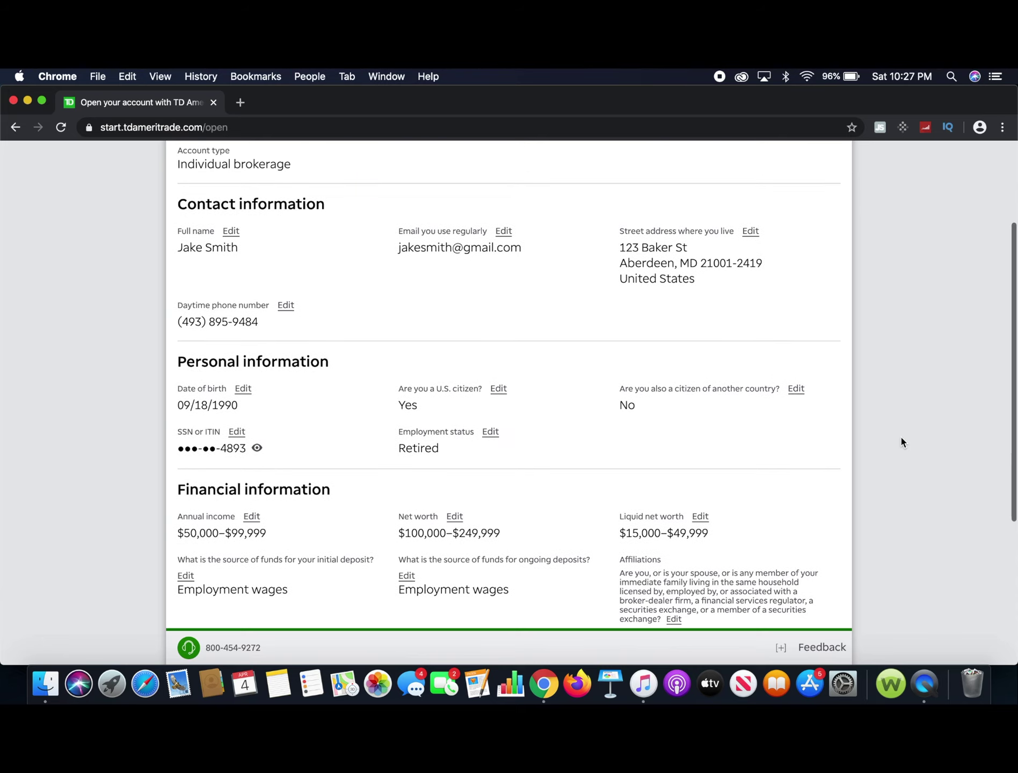
scroll(901, 441, "down", 4)
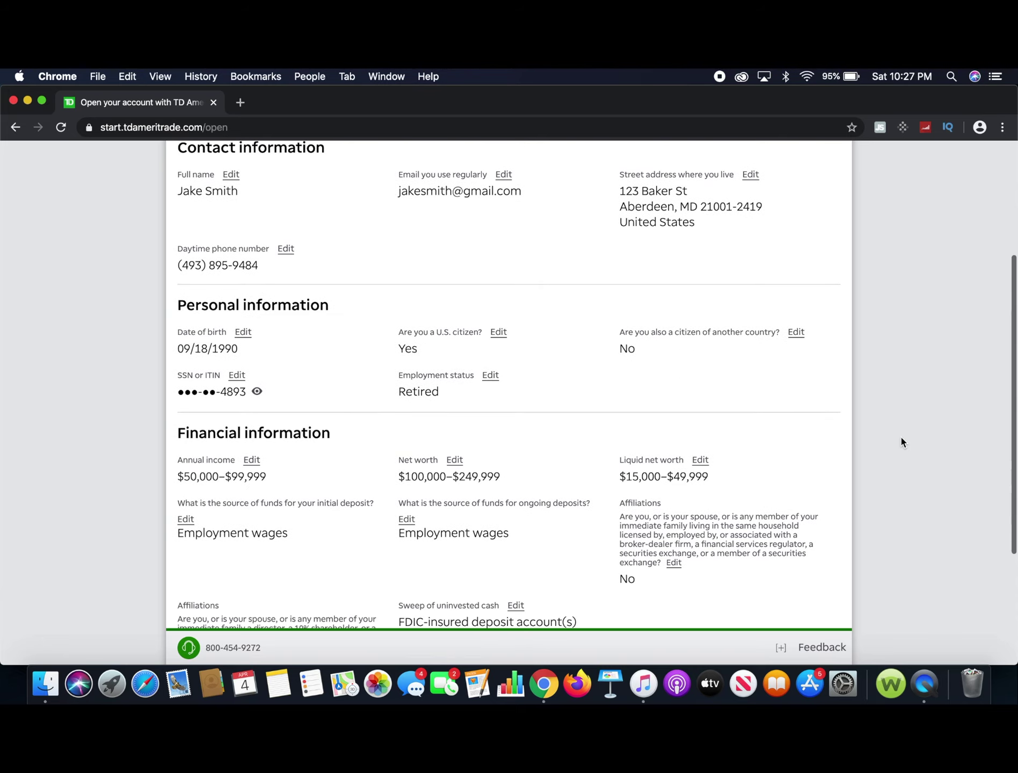
scroll(901, 442, "down", 2)
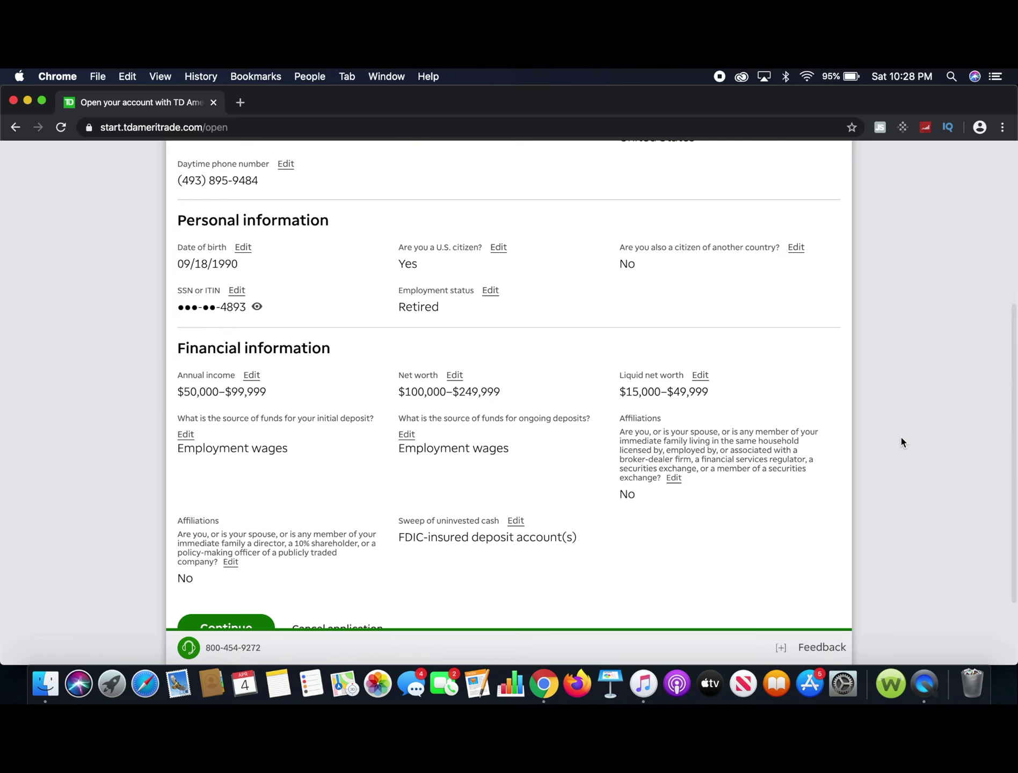
scroll(901, 442, "down", 1)
scroll(901, 438, "down", 3)
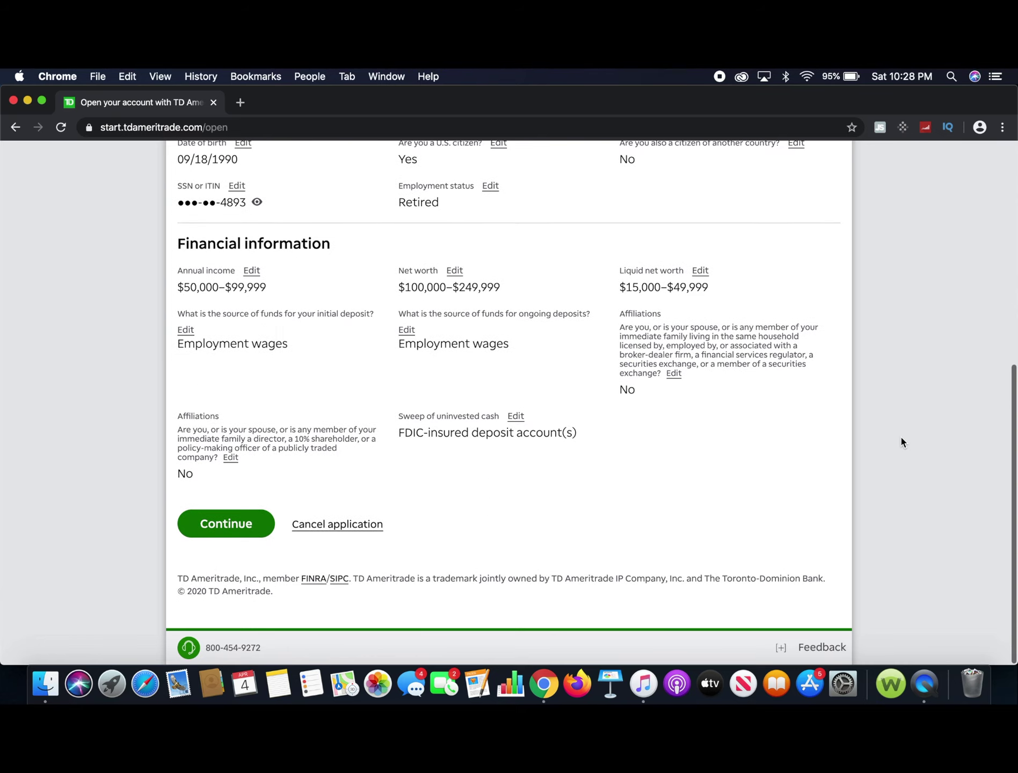
Submit the reviewed application information and look over the identity verification page.
left_click(221, 526)
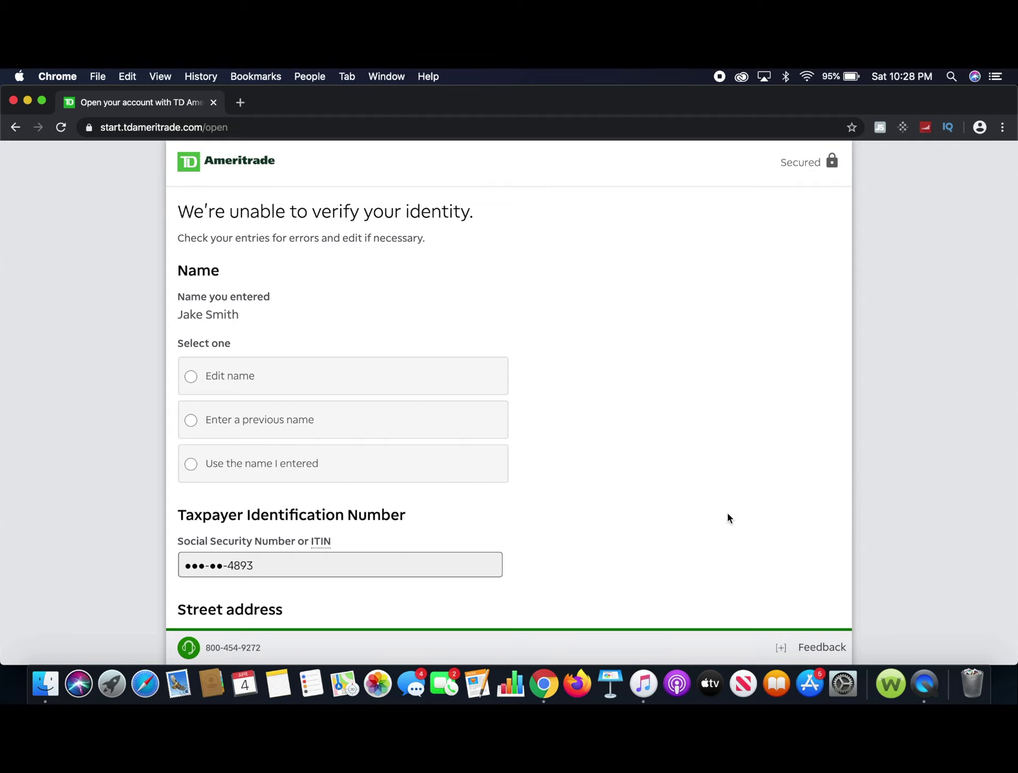
scroll(727, 514, "down", 5)
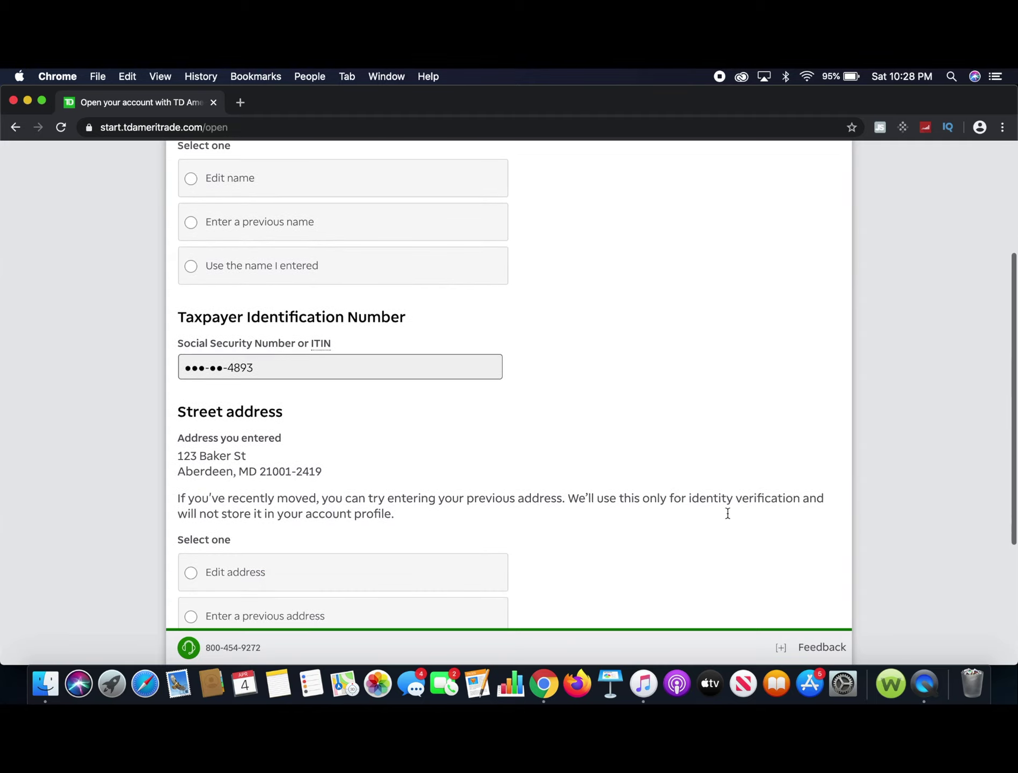
scroll(727, 516, "down", 3)
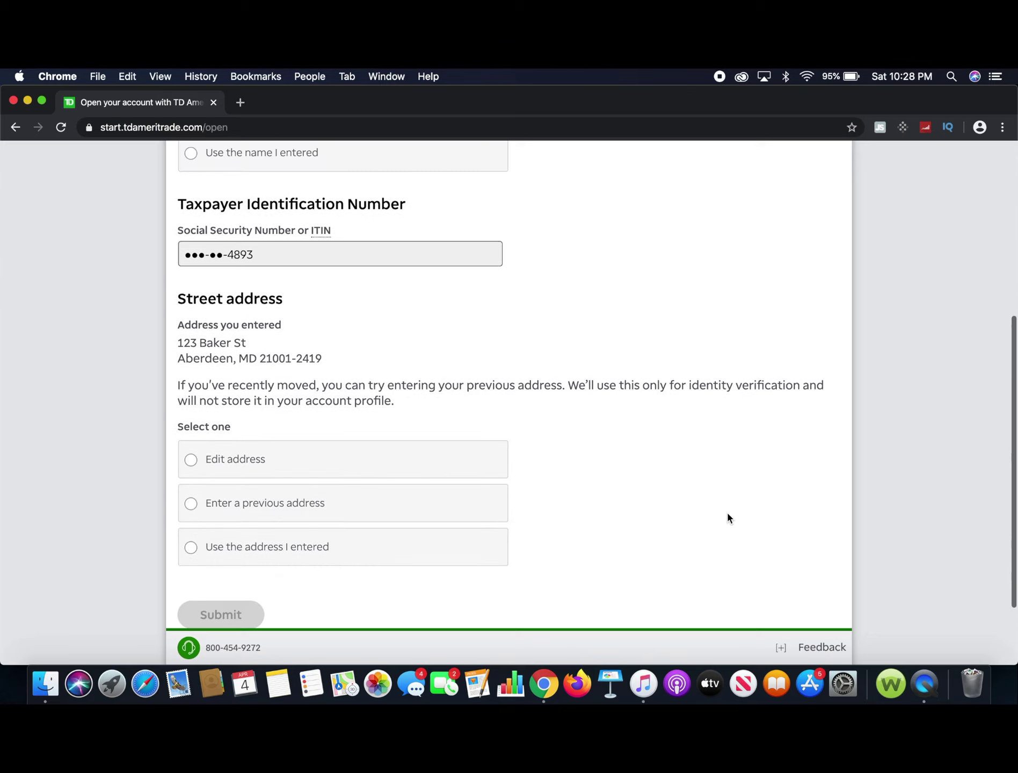
scroll(728, 517, "up", 8)
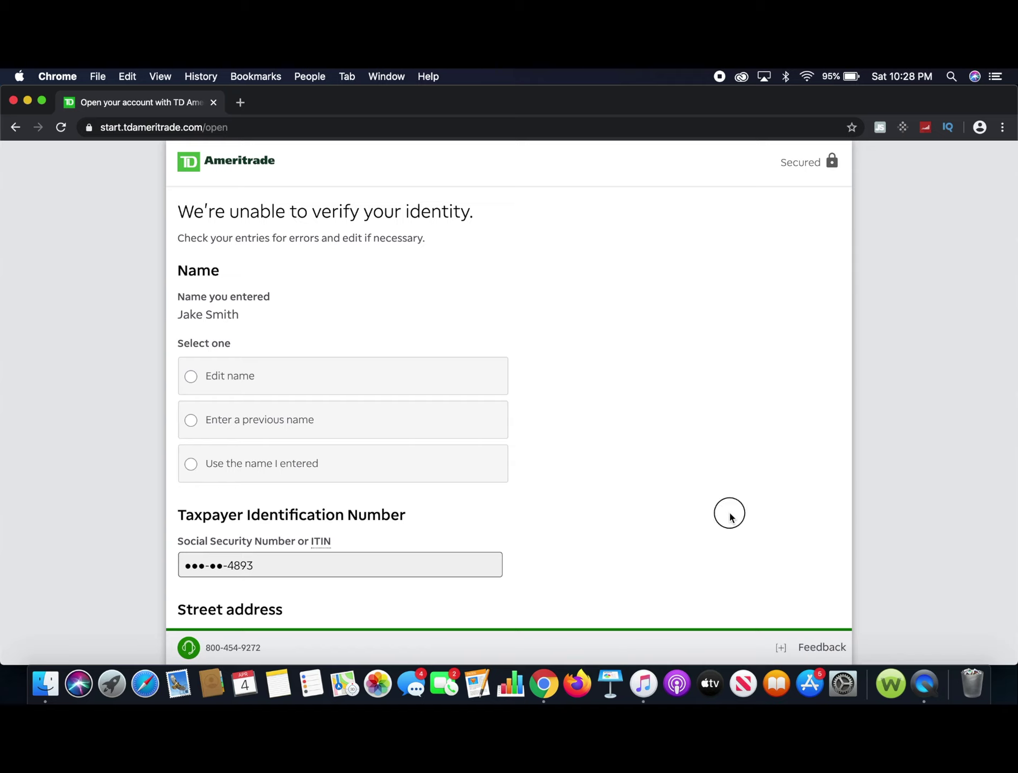
scroll(728, 517, "down", 6)
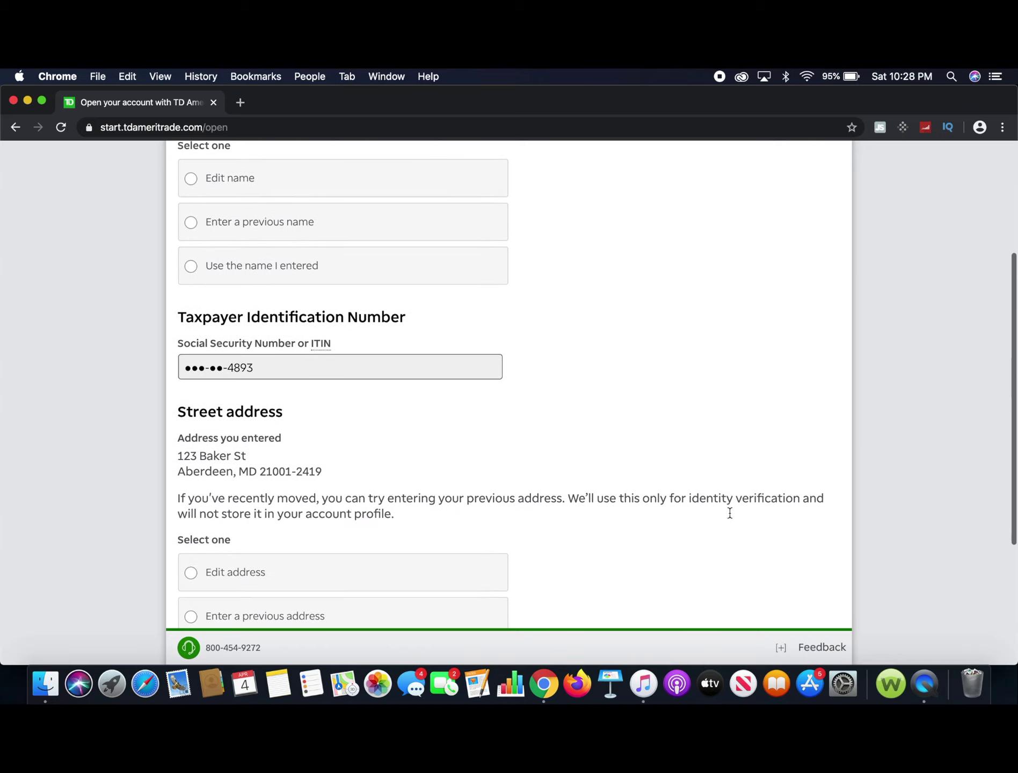
scroll(640, 350, "down", 4)
scroll(640, 351, "up", 2)
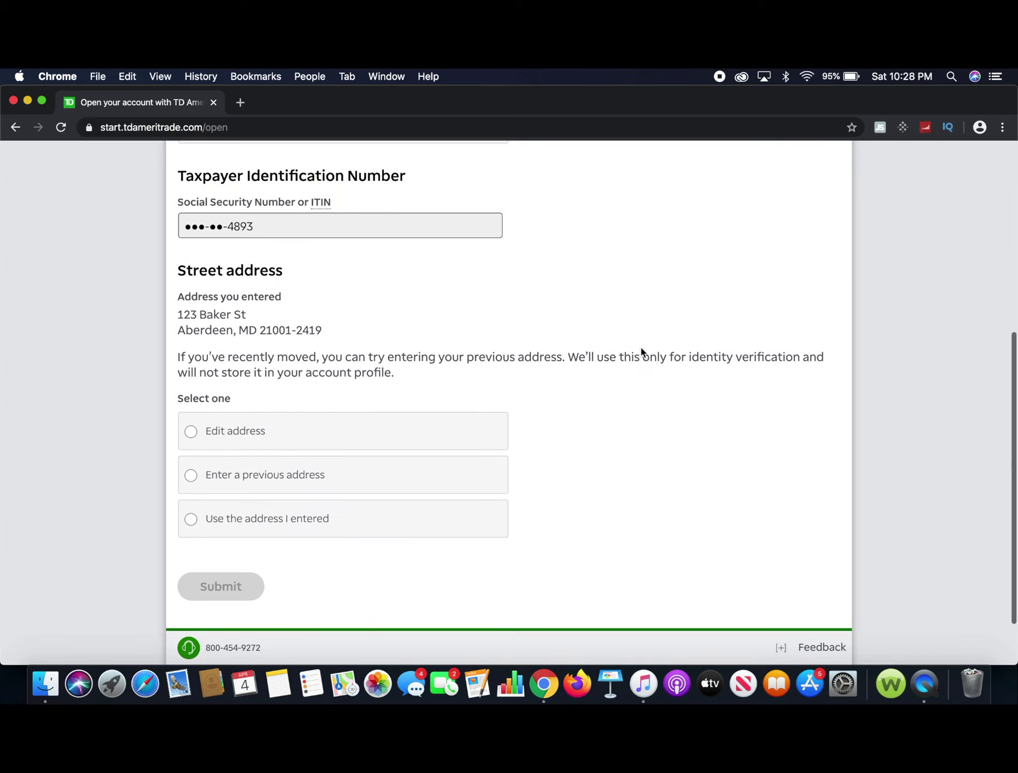
scroll(641, 352, "up", 4)
Keep the name and street address as entered and submit the verification choices.
left_click(189, 380)
scroll(591, 465, "down", 2)
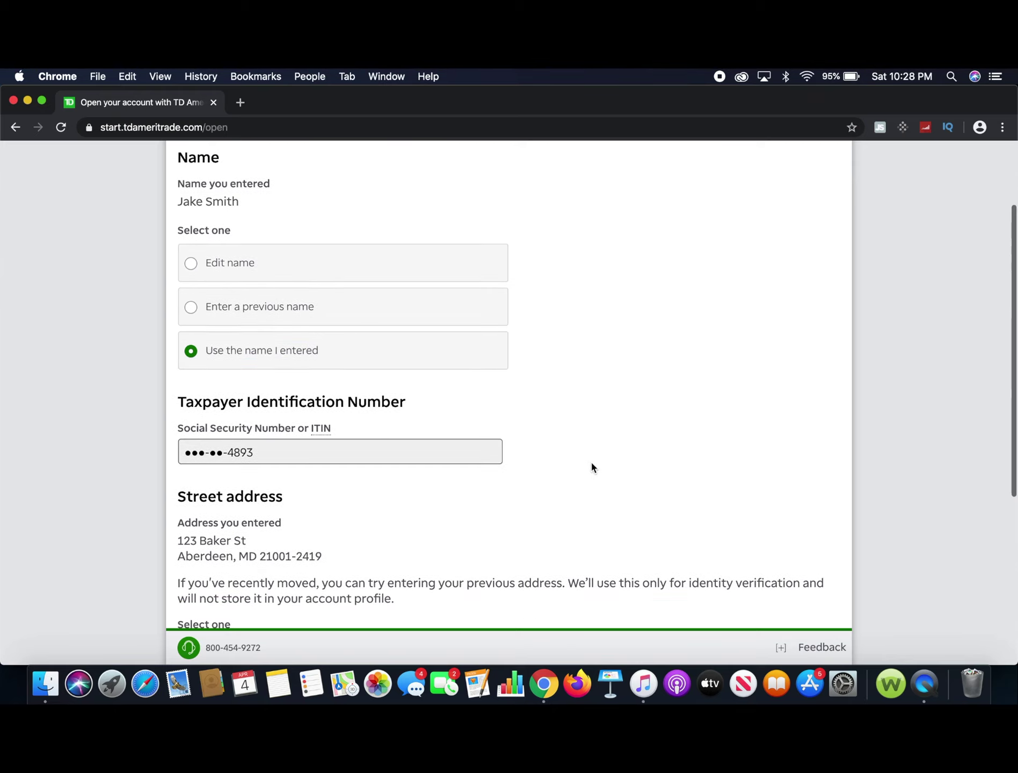
scroll(591, 465, "down", 6)
left_click(191, 462)
left_click(225, 532)
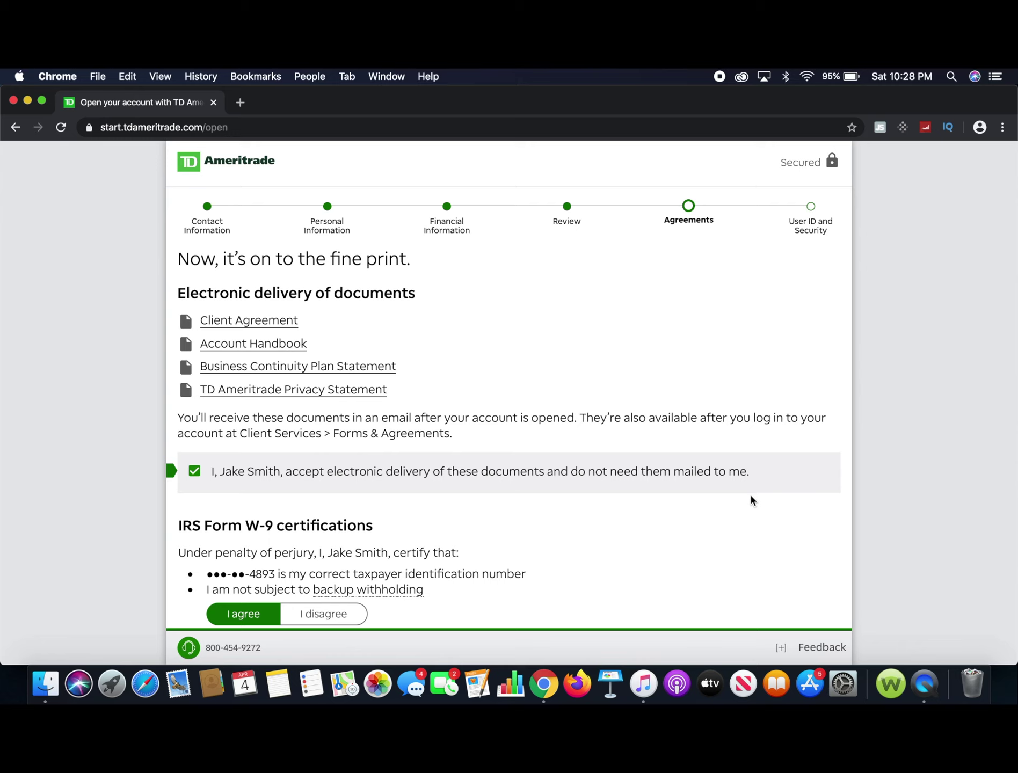
scroll(751, 496, "down", 2)
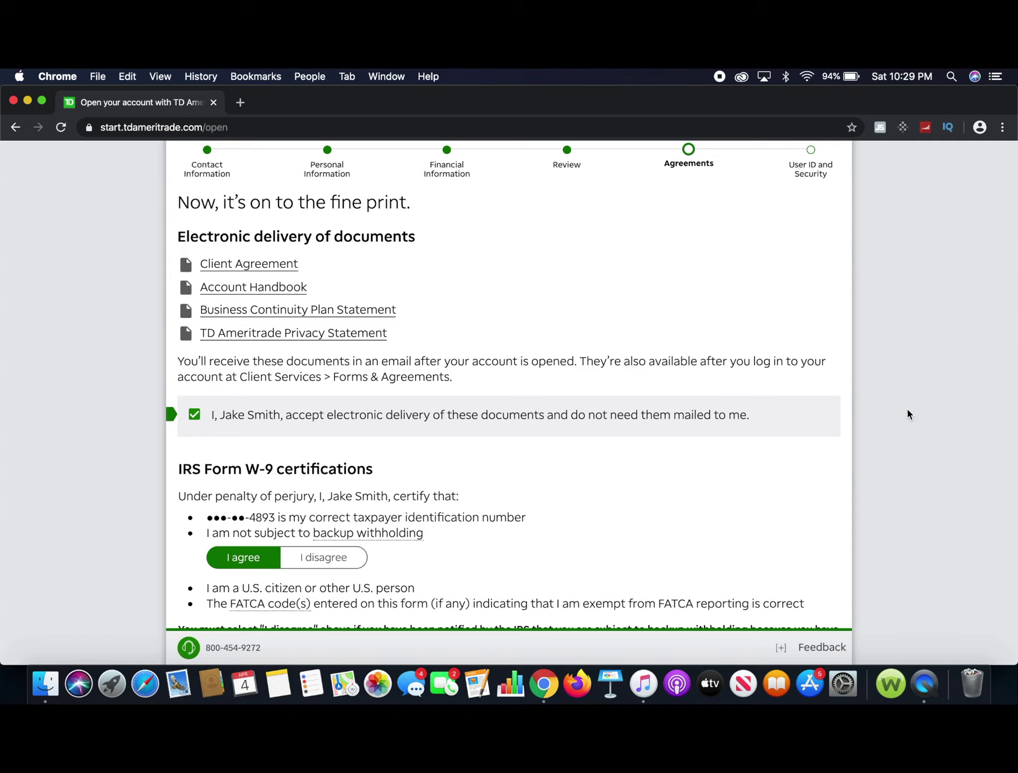
scroll(906, 410, "down", 3)
scroll(907, 413, "down", 1)
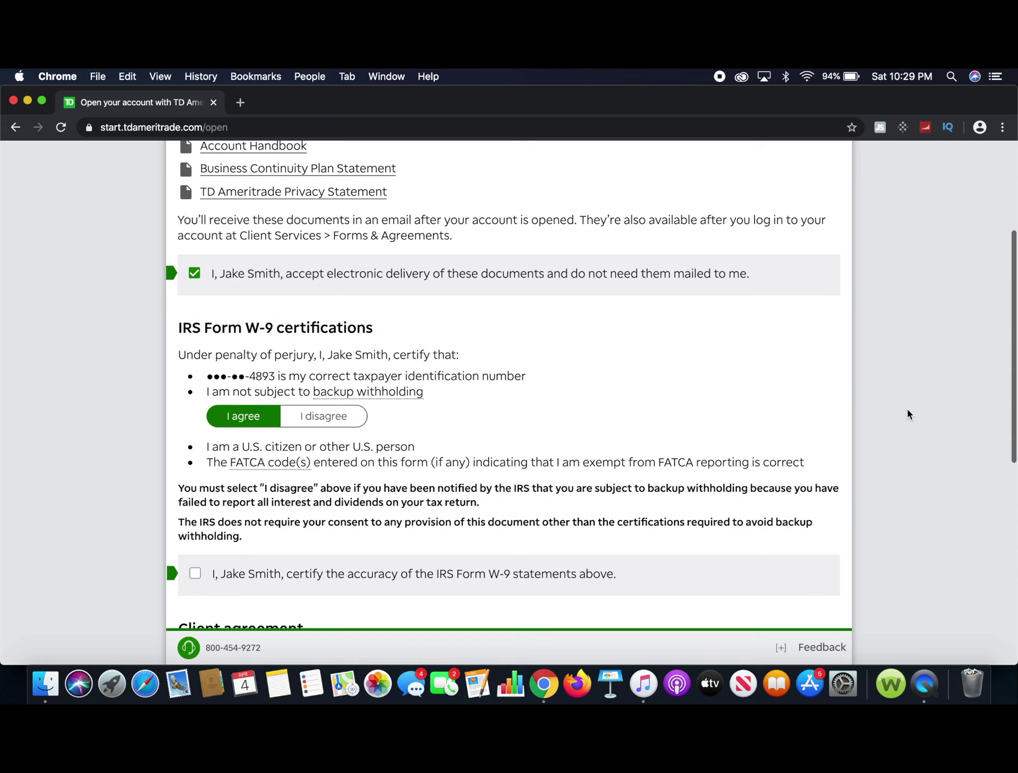
scroll(906, 414, "down", 1)
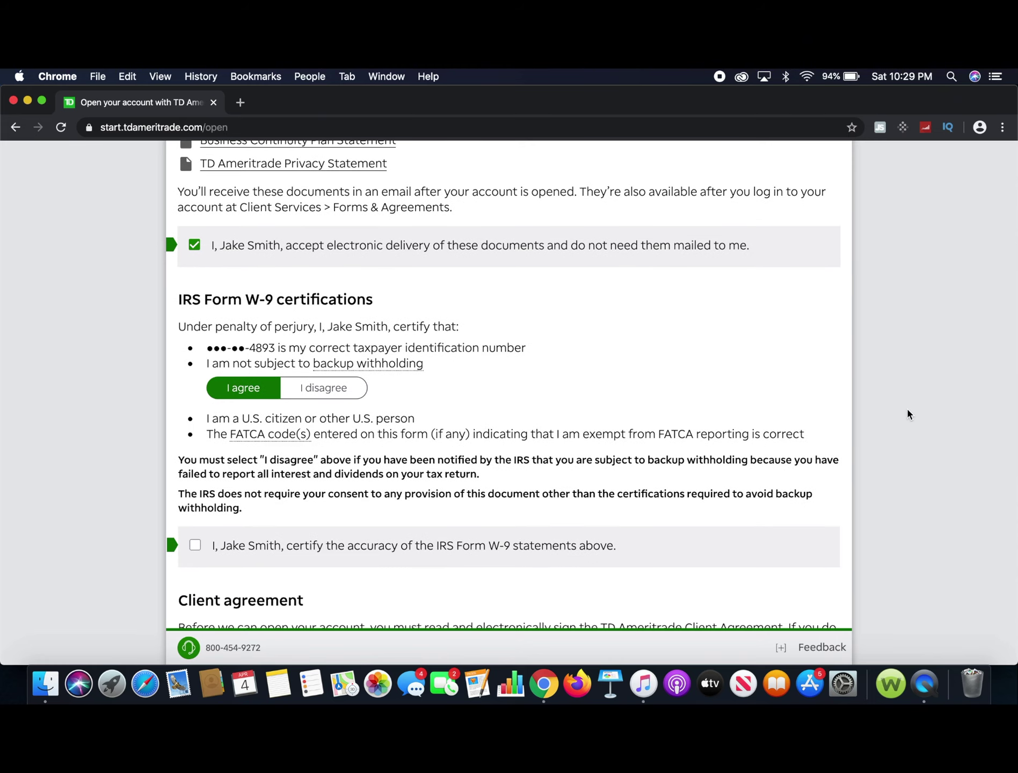
scroll(906, 413, "down", 1)
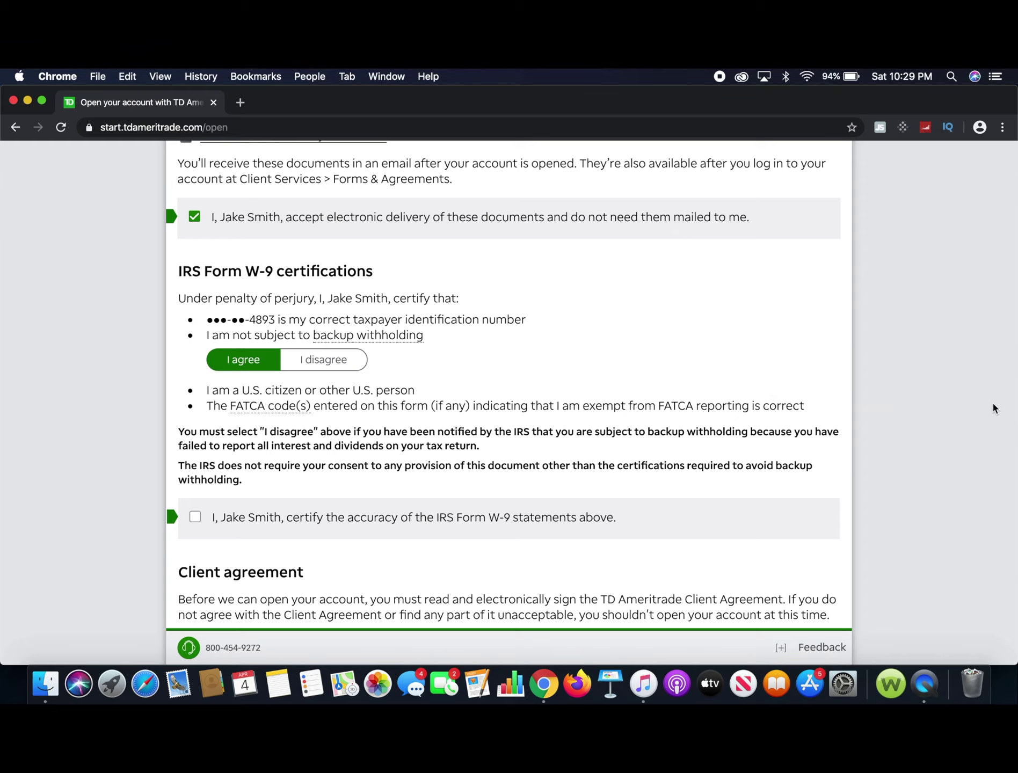
scroll(992, 408, "down", 5)
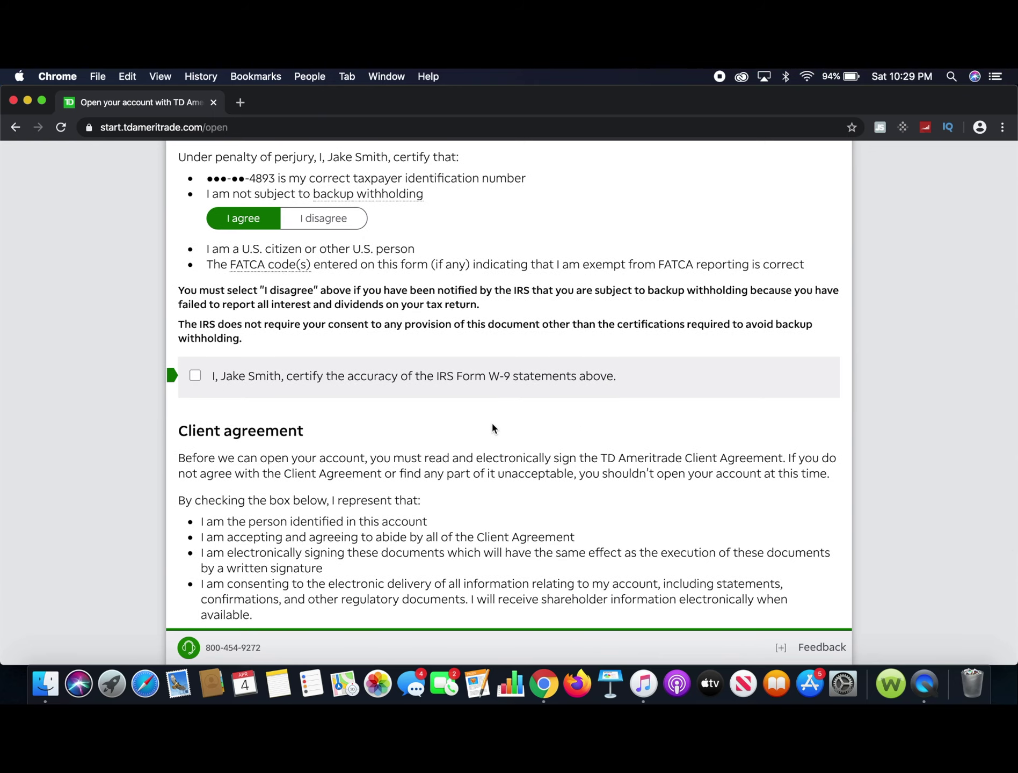
scroll(873, 447, "down", 8)
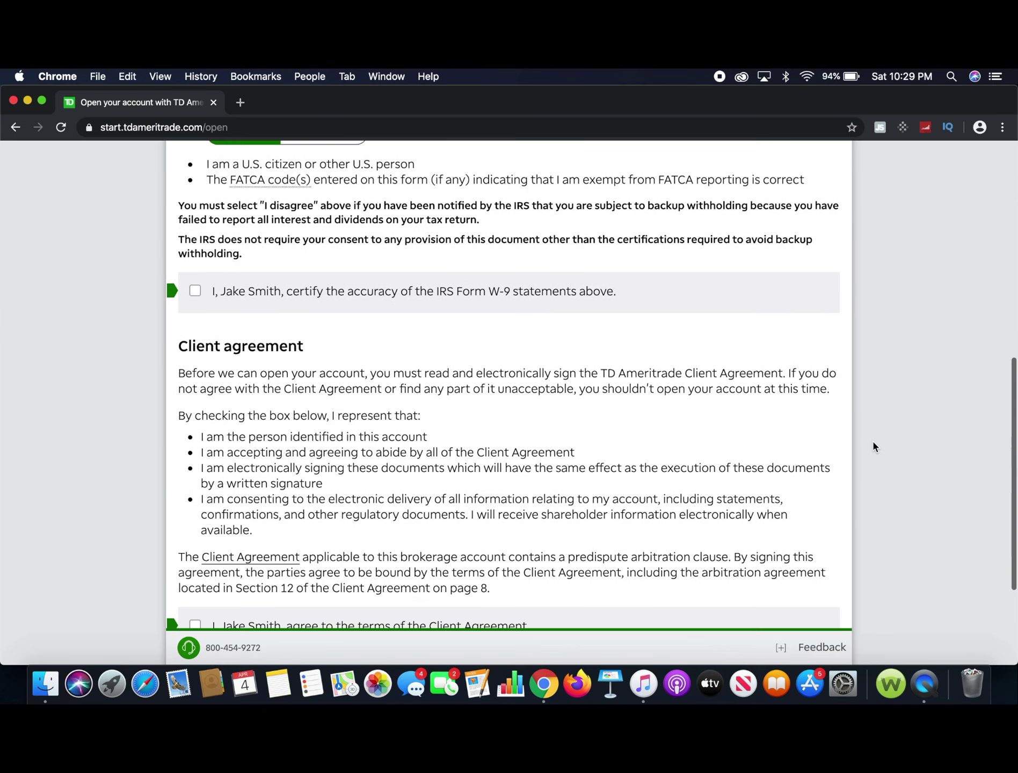
scroll(873, 447, "down", 1)
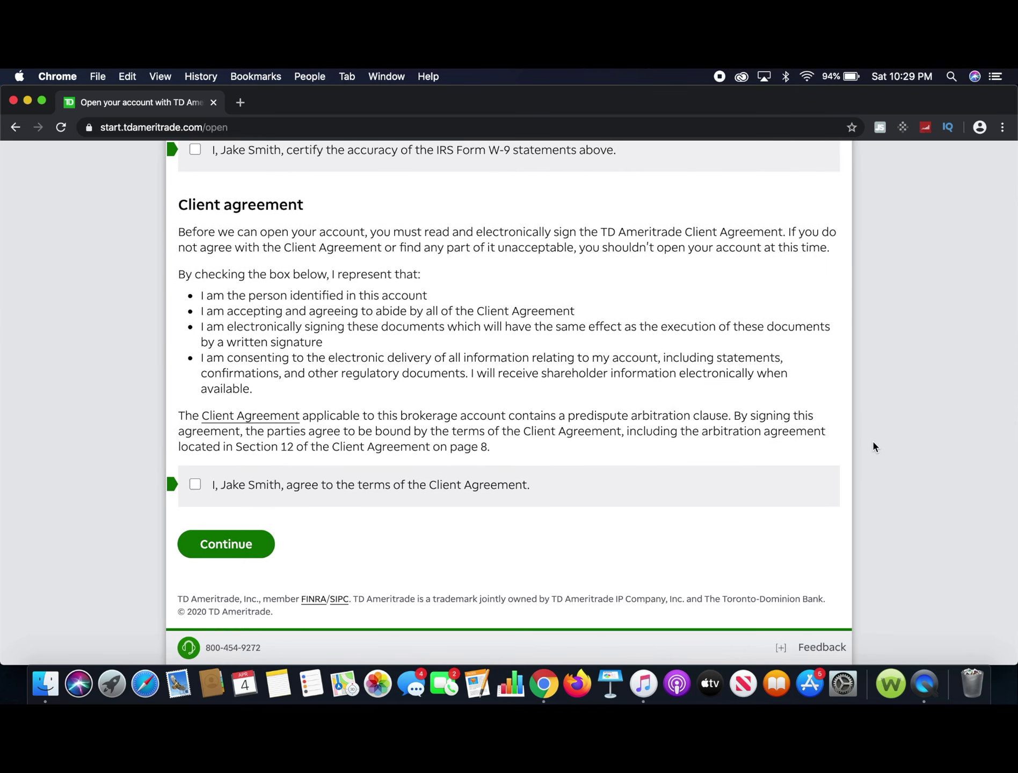
scroll(872, 446, "down", 1)
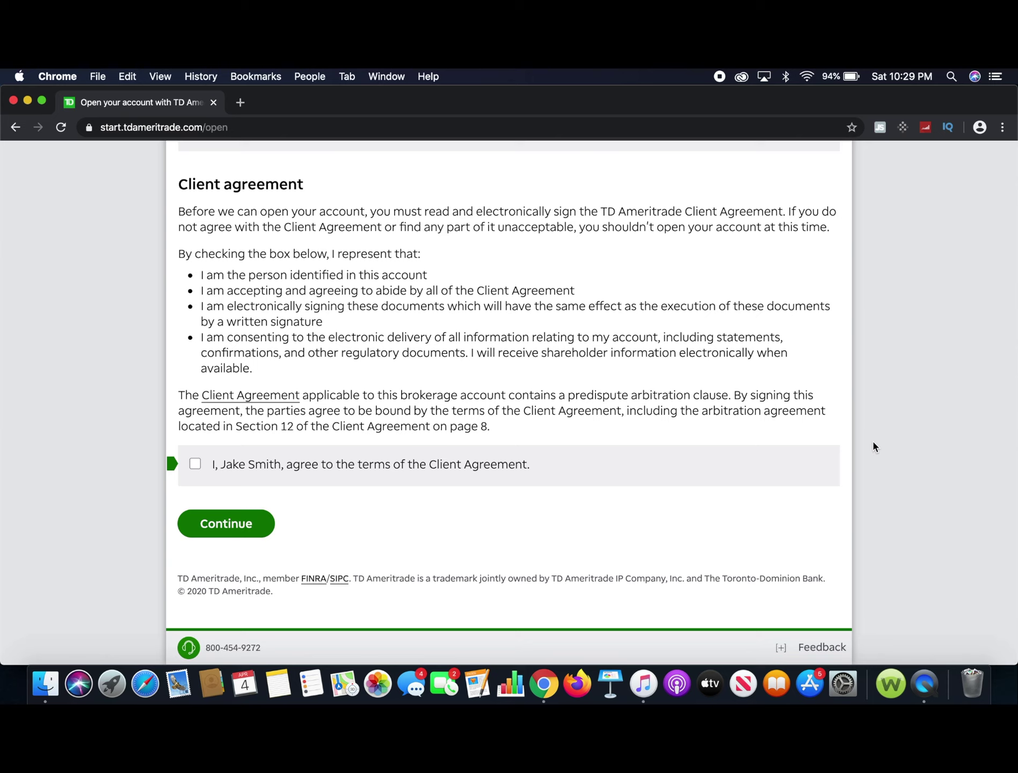
scroll(873, 446, "up", 8)
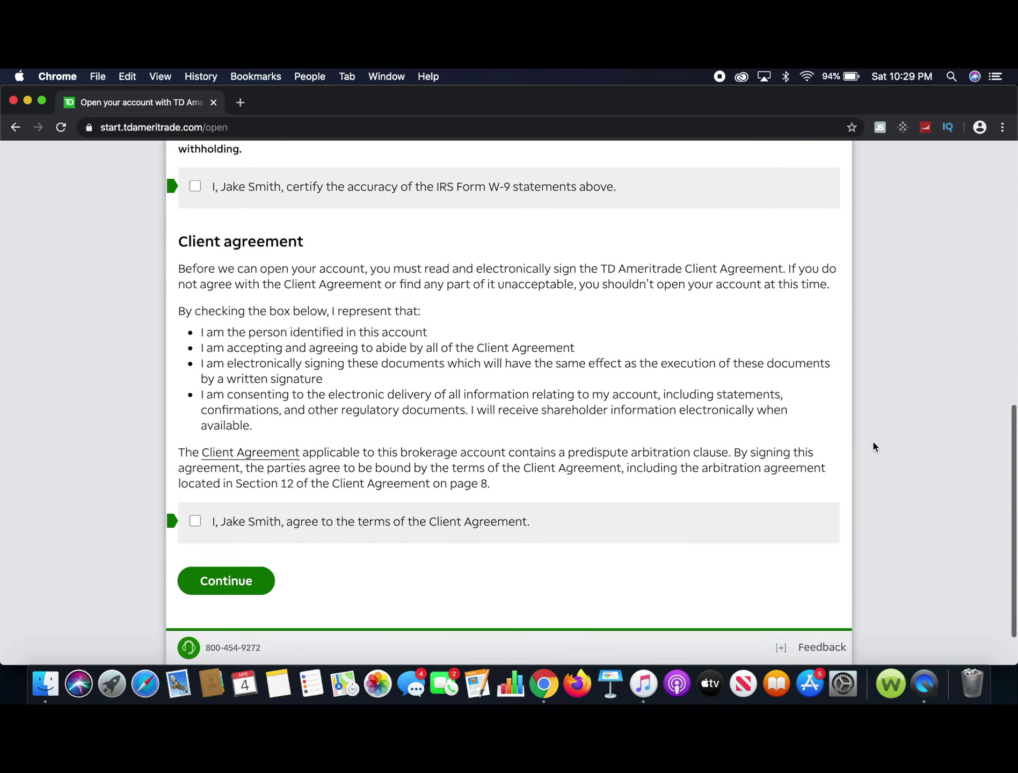
scroll(873, 447, "up", 12)
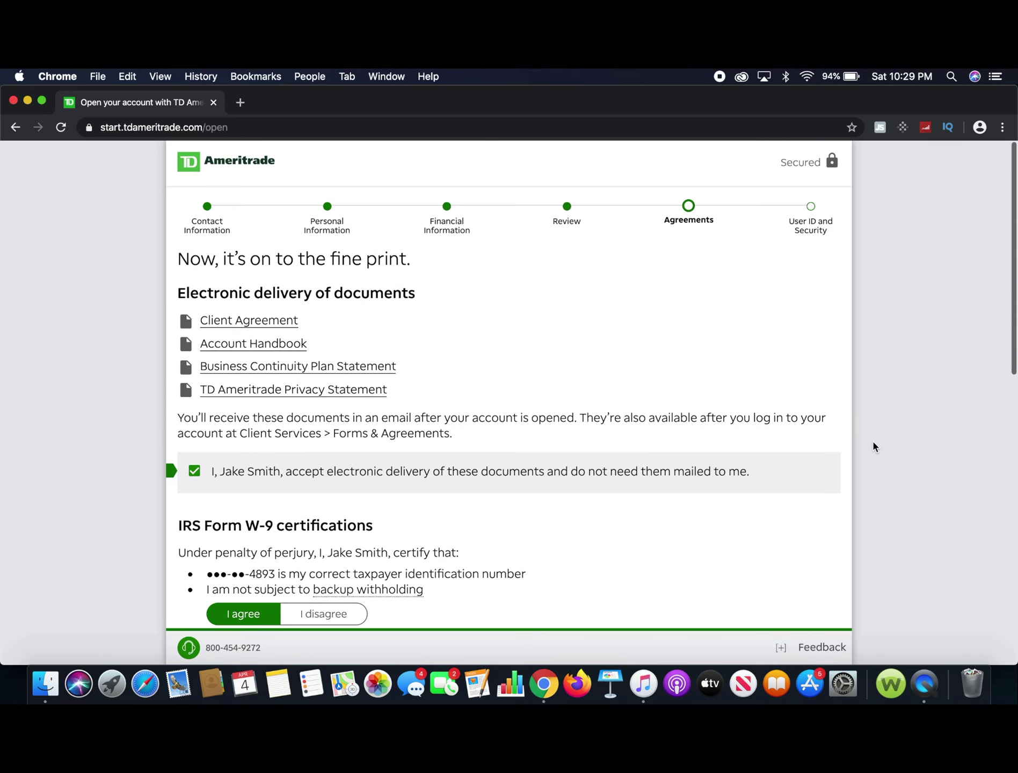